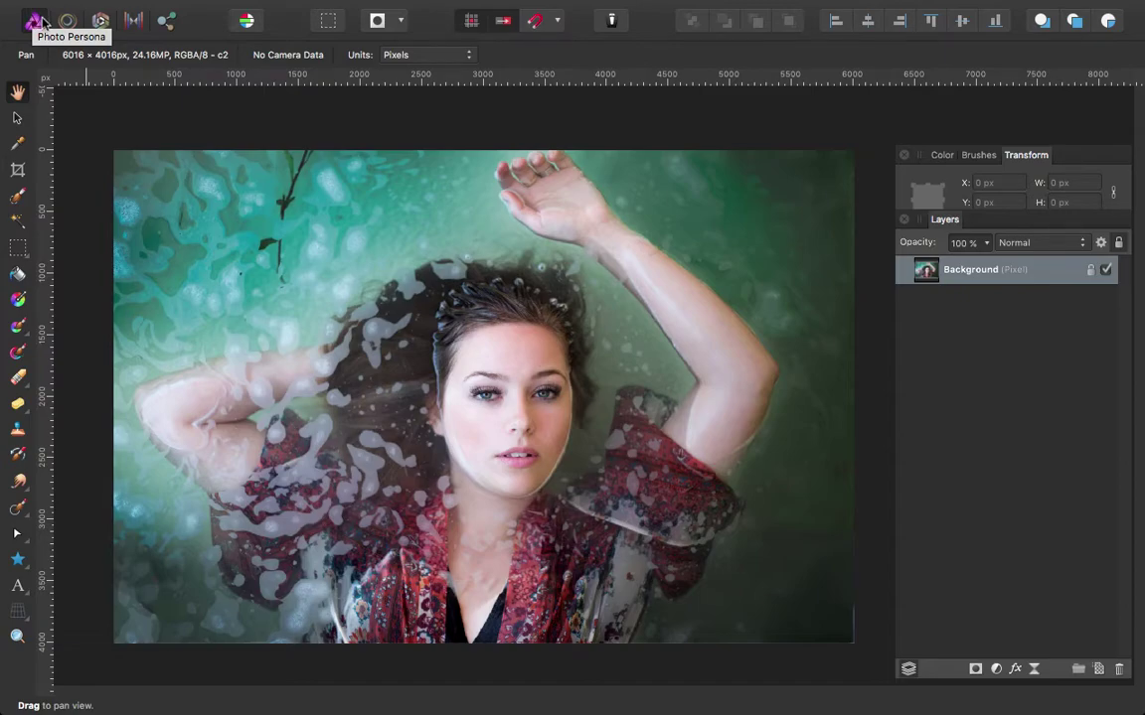
# - Switch between the Photo and Export personas, then choose Freehand Selection from the marquee variants
pyautogui.click(34, 21)
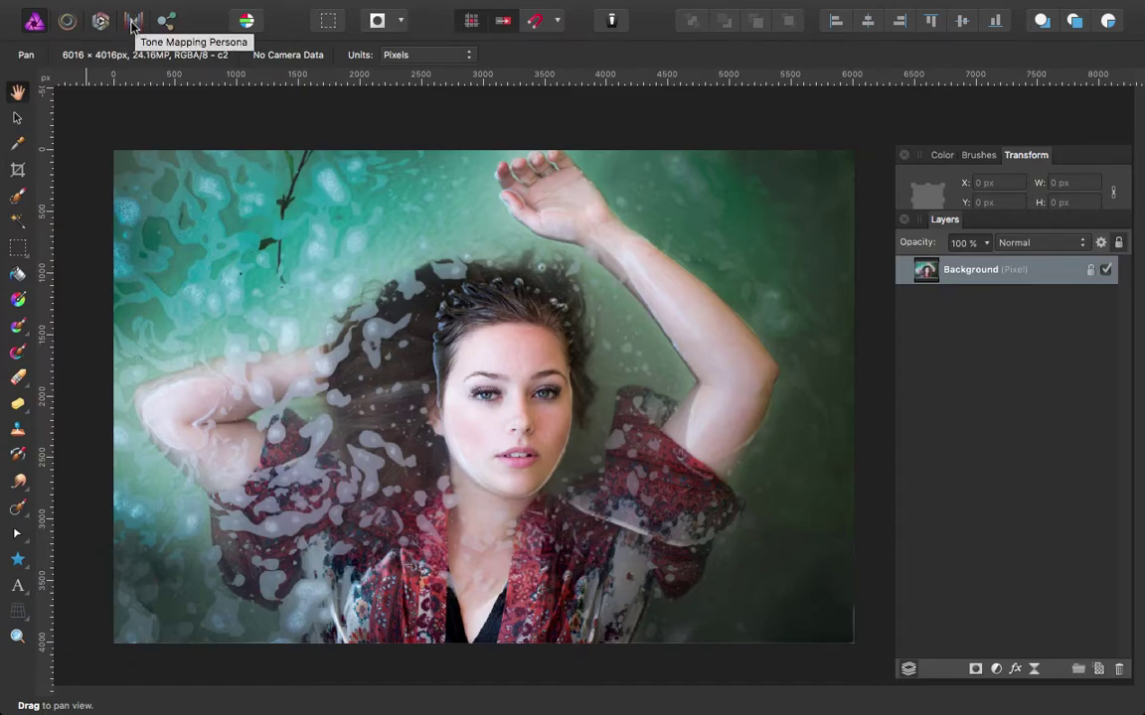
pyautogui.click(165, 22)
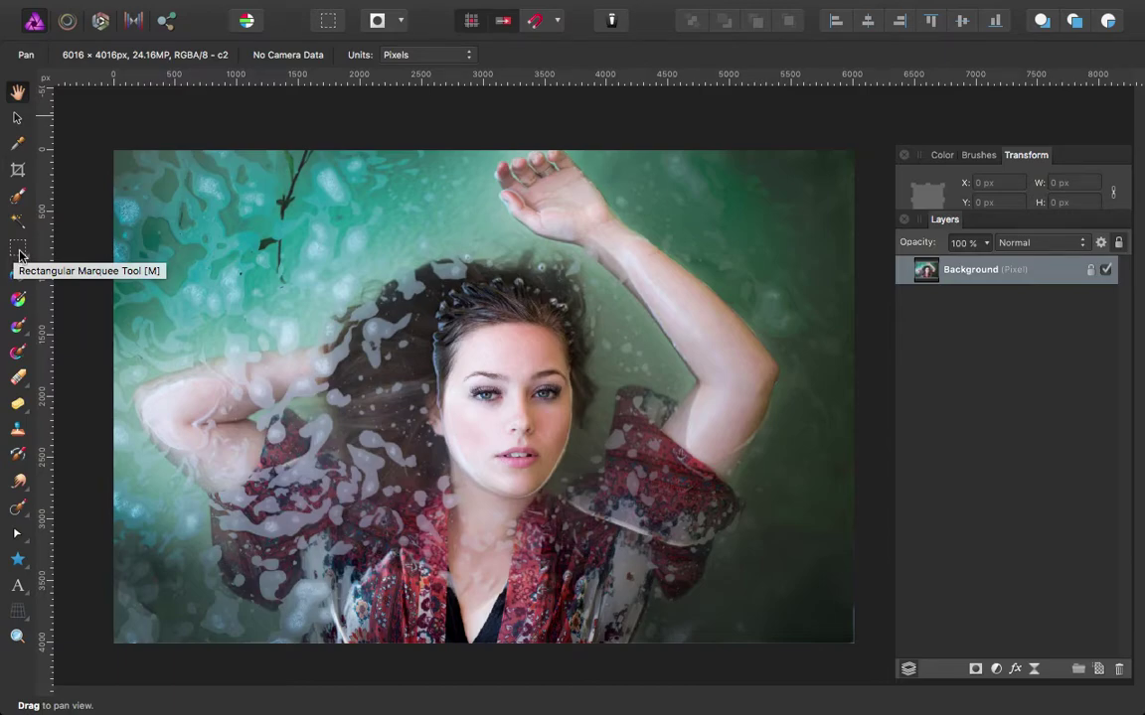
pyautogui.moveTo(20, 255); pyautogui.dragTo(61, 275)
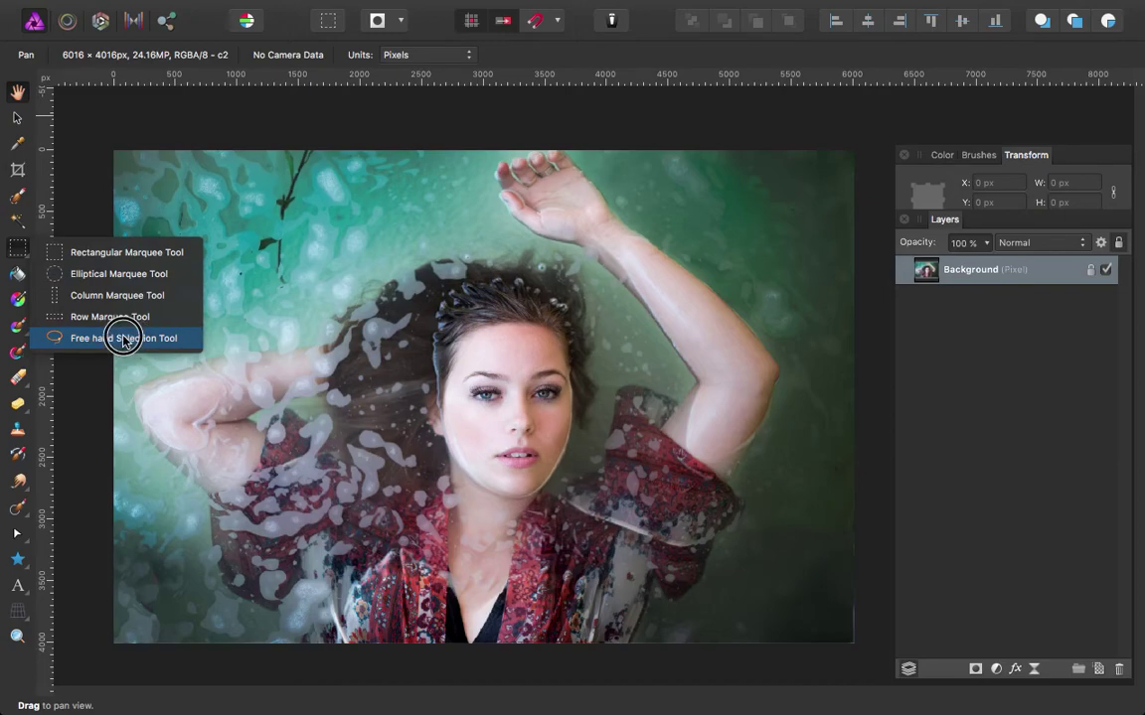
pyautogui.moveTo(123, 339); pyautogui.dragTo(45, 254)
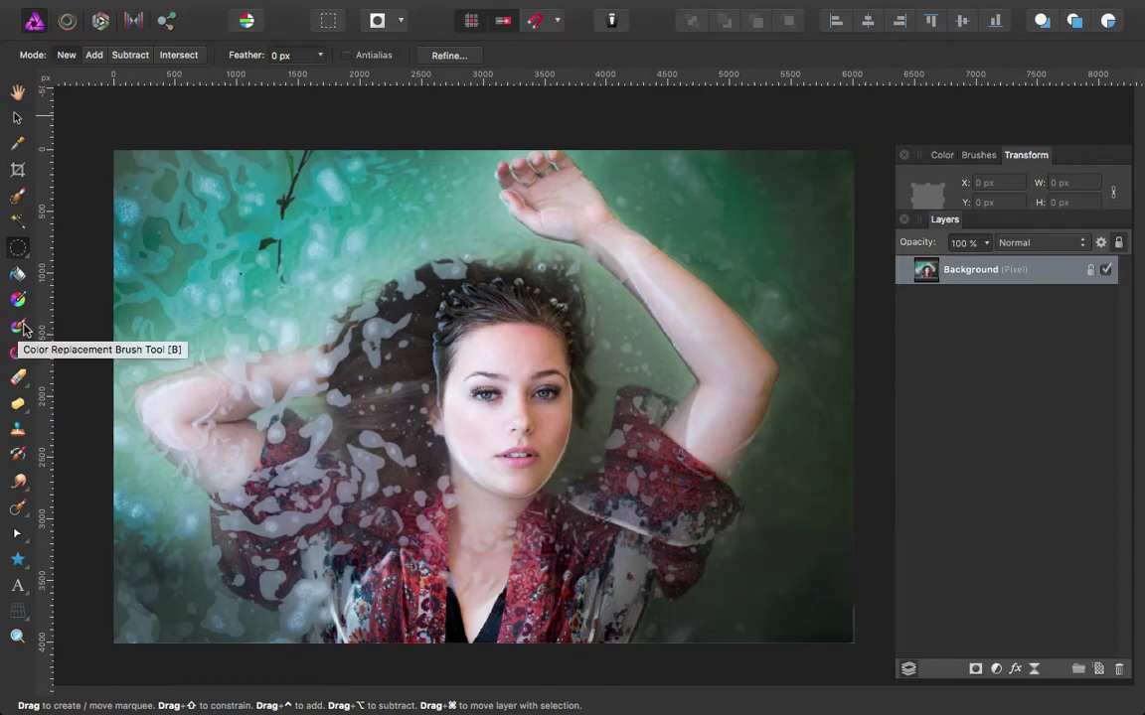
# - Browse the Paint Brush and Erase Brush variants without choosing one
pyautogui.click(20, 330)
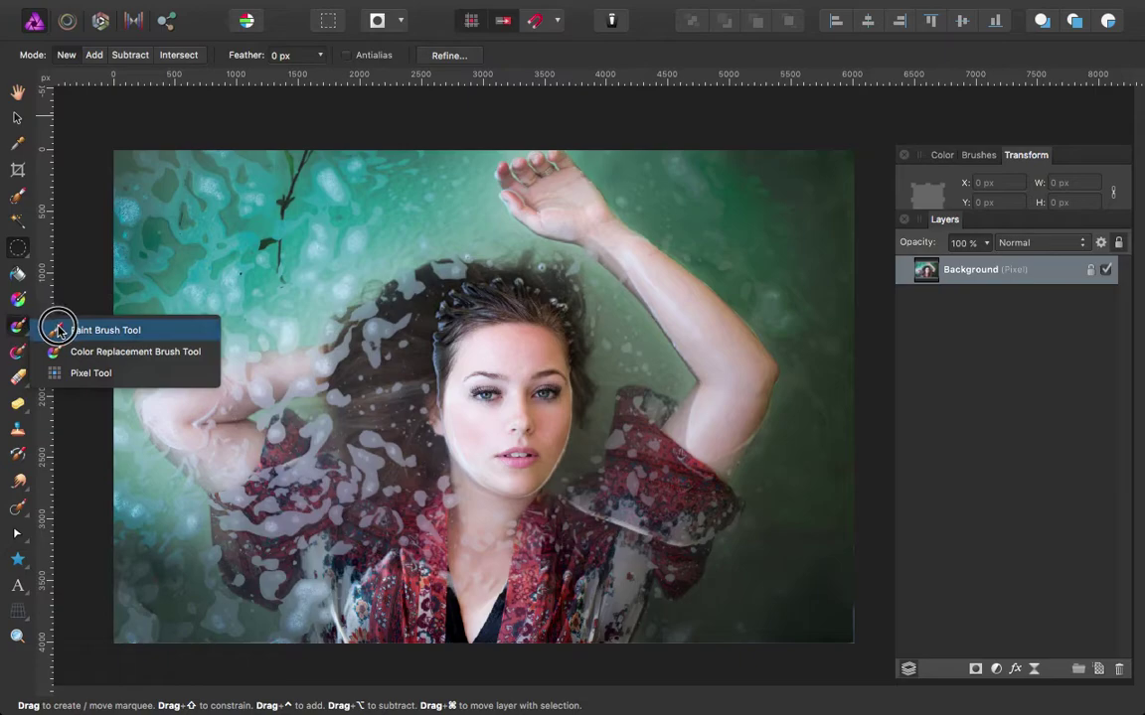
pyautogui.moveTo(20, 330); pyautogui.dragTo(83, 356)
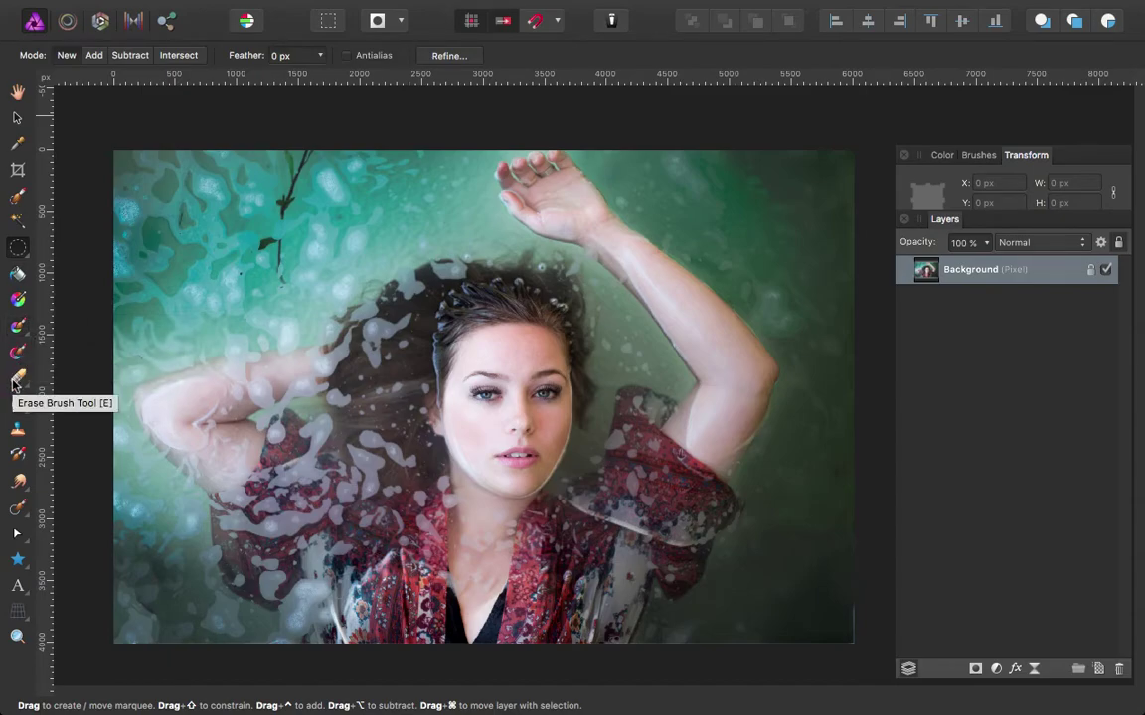
pyautogui.moveTo(18, 378); pyautogui.dragTo(82, 413)
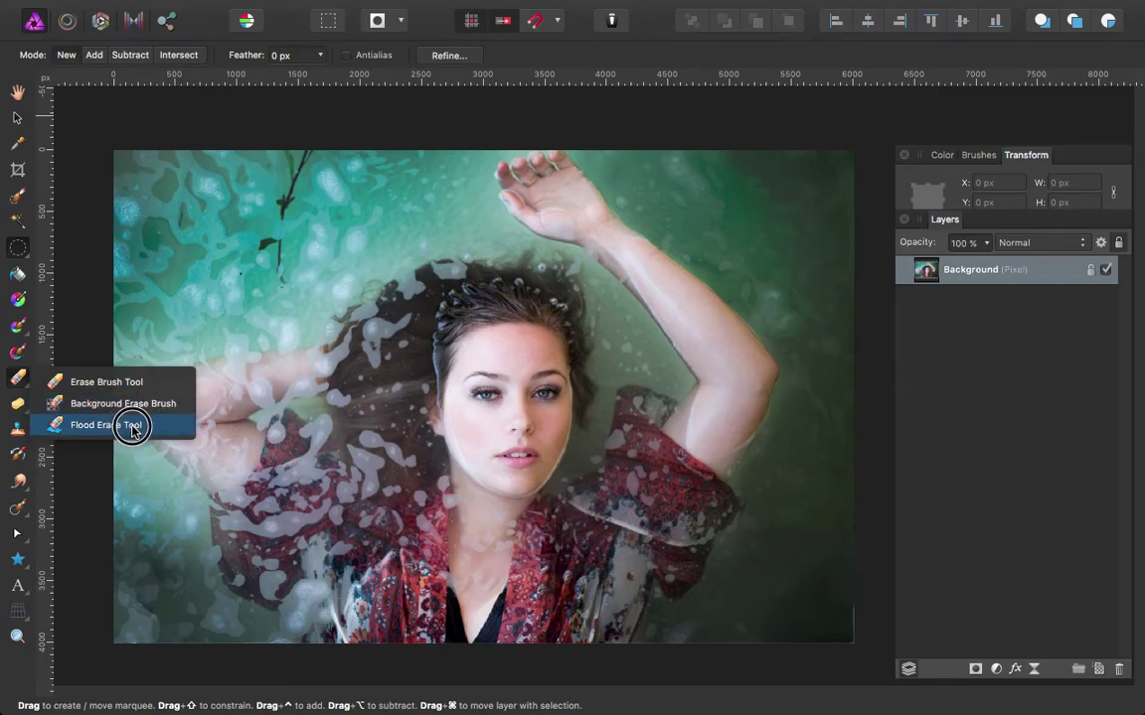
pyautogui.click(12, 342)
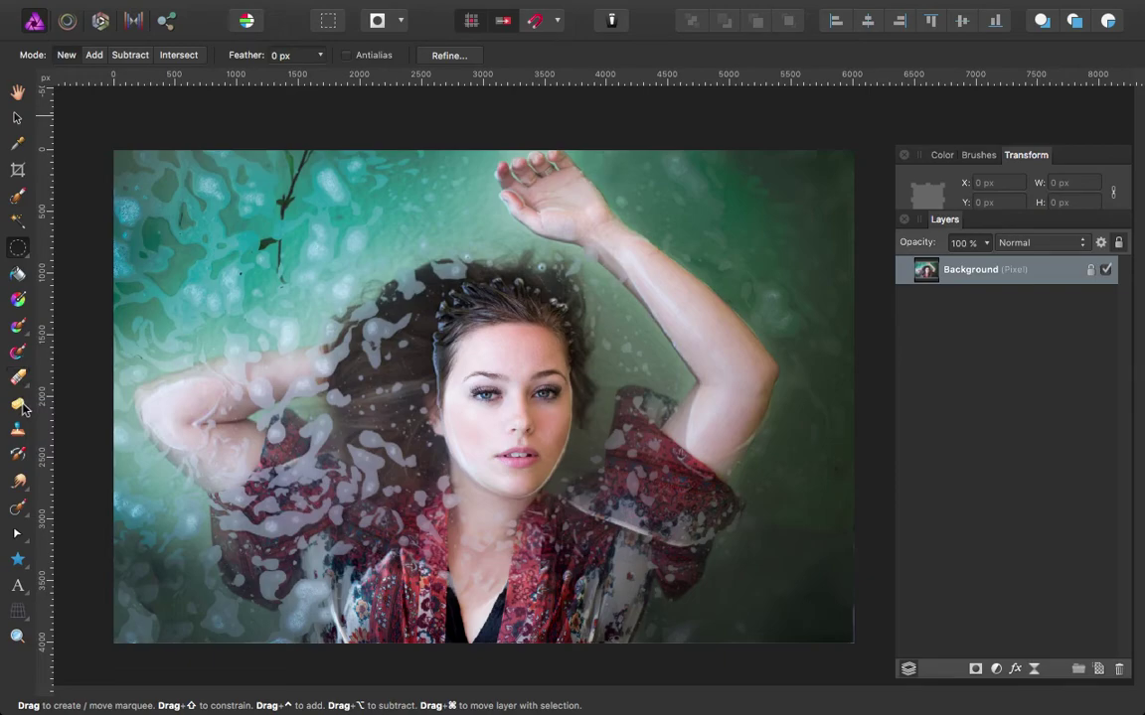
# - Browse the Dodge, Healing and Pen/Node variants, then show the full shapes flyout
pyautogui.click(22, 407)
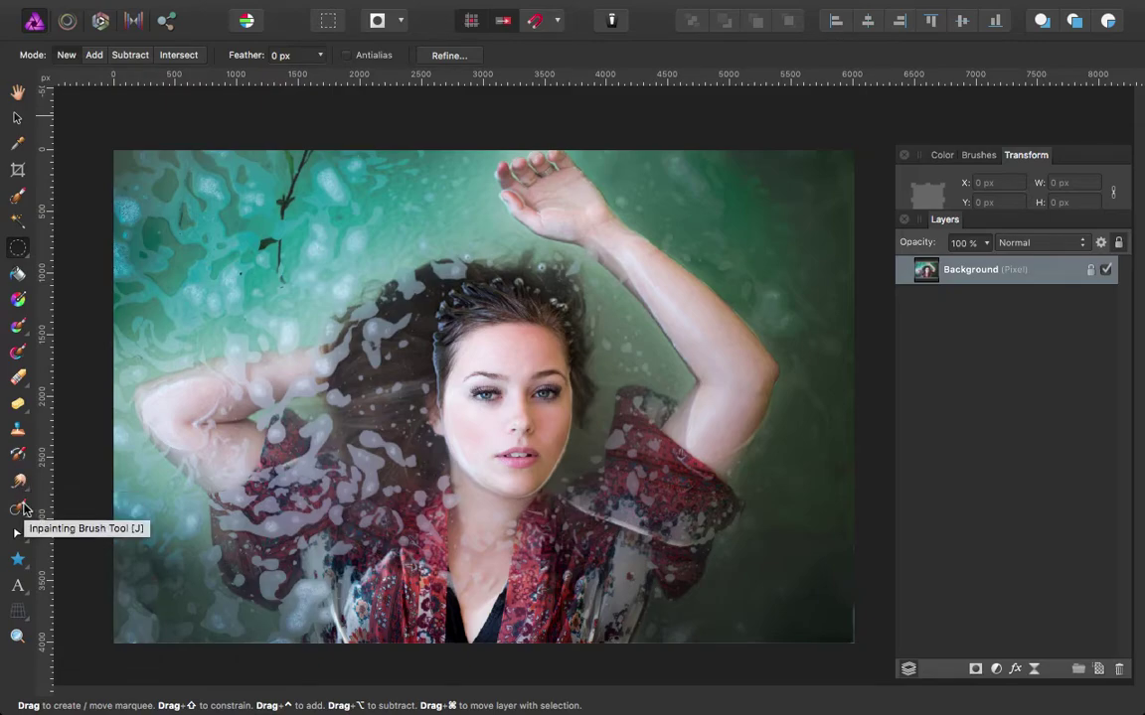
pyautogui.click(23, 509)
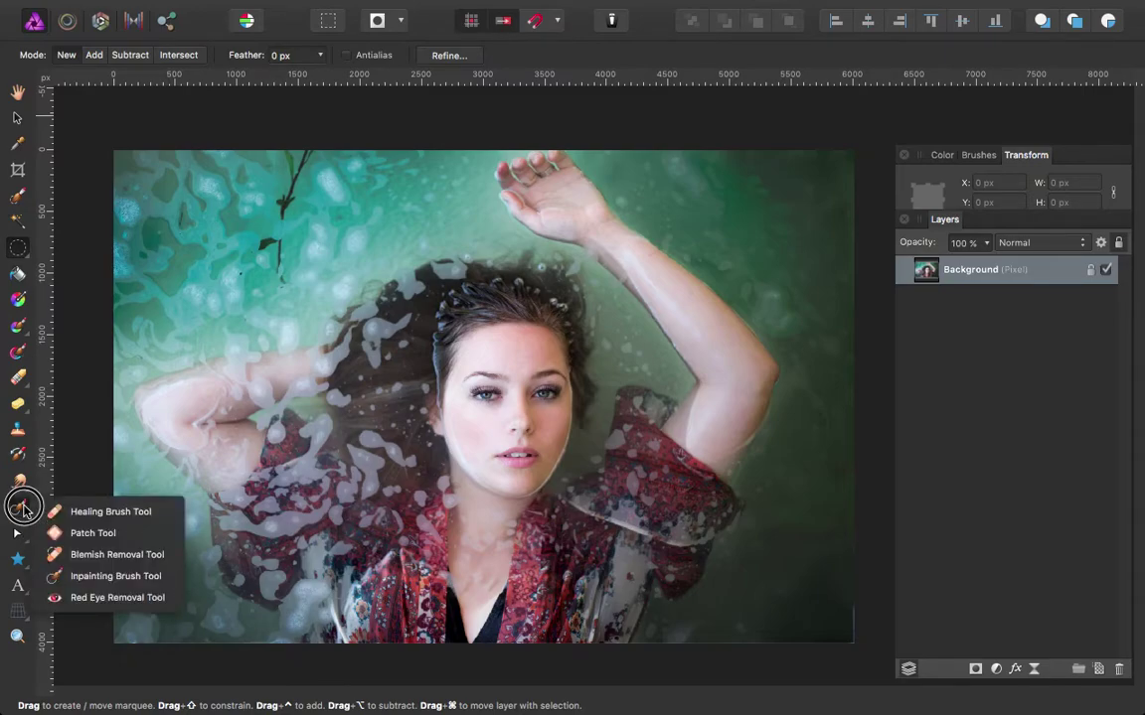
pyautogui.click(24, 509)
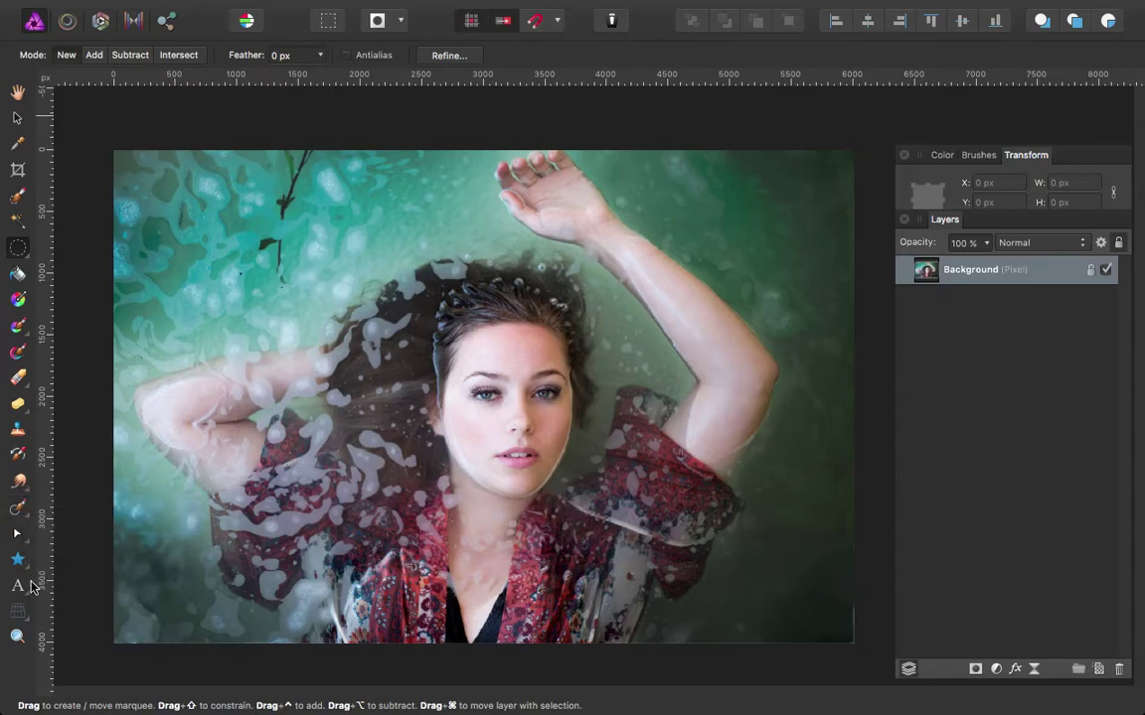
pyautogui.click(21, 540)
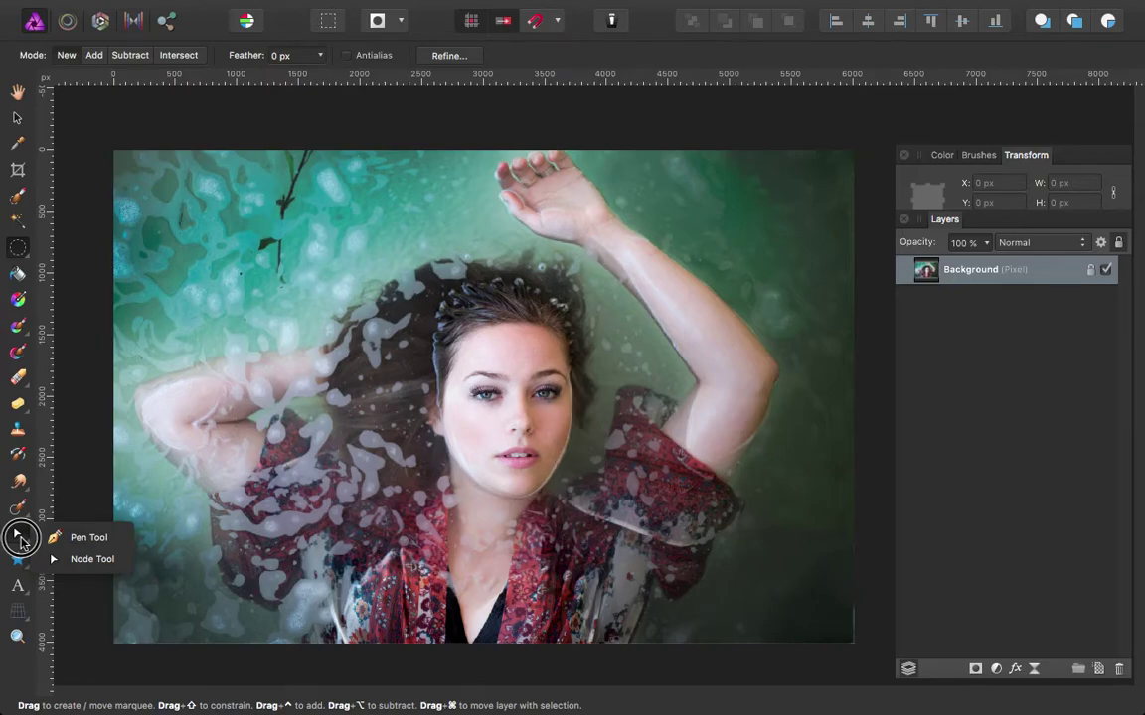
pyautogui.click(19, 536)
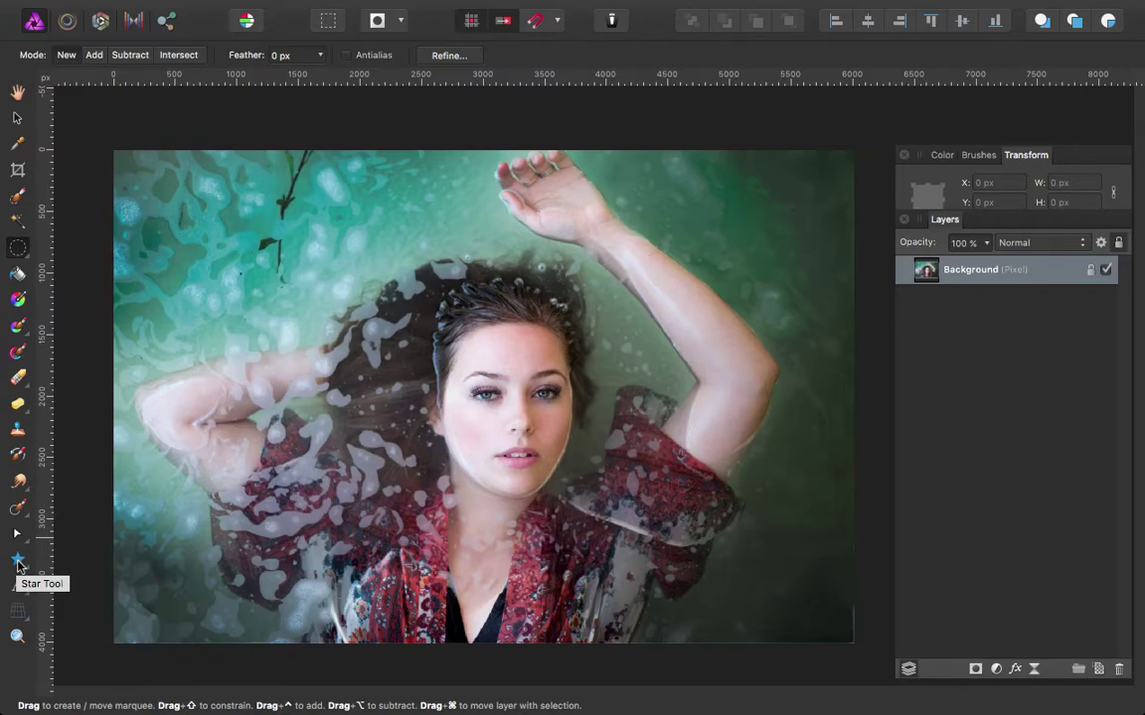
pyautogui.moveTo(18, 563); pyautogui.dragTo(112, 462)
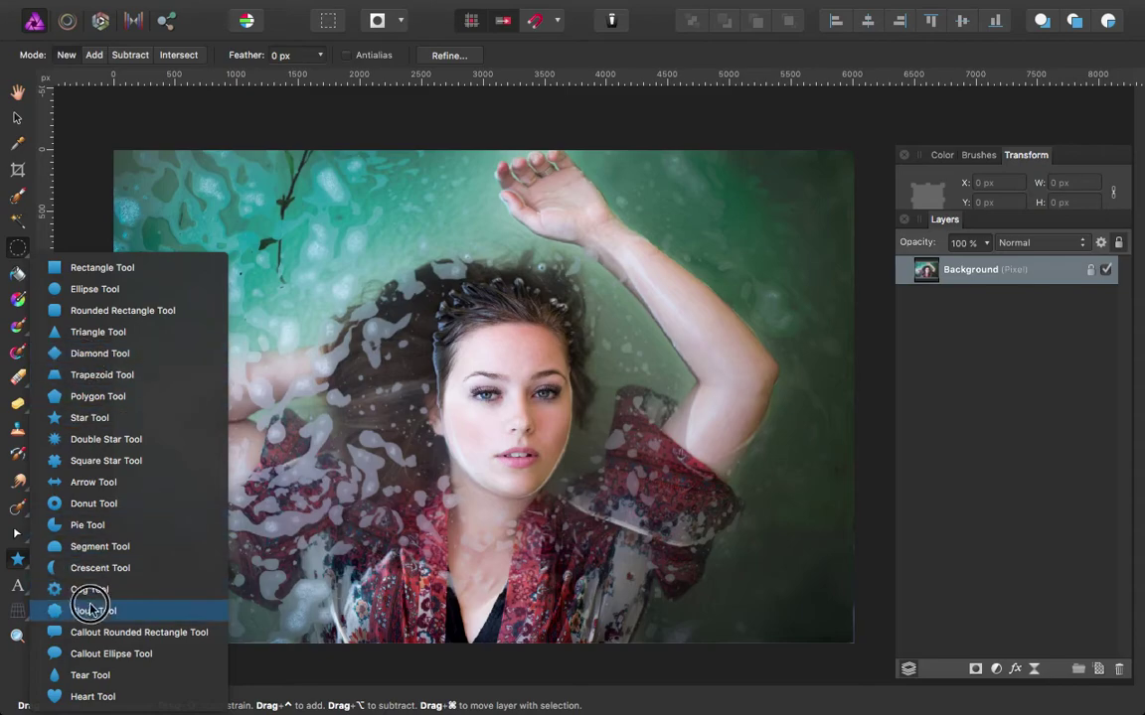
# - Choose the Cloud Tool, then browse the Text and Mesh Warp variants
pyautogui.click(62, 604)
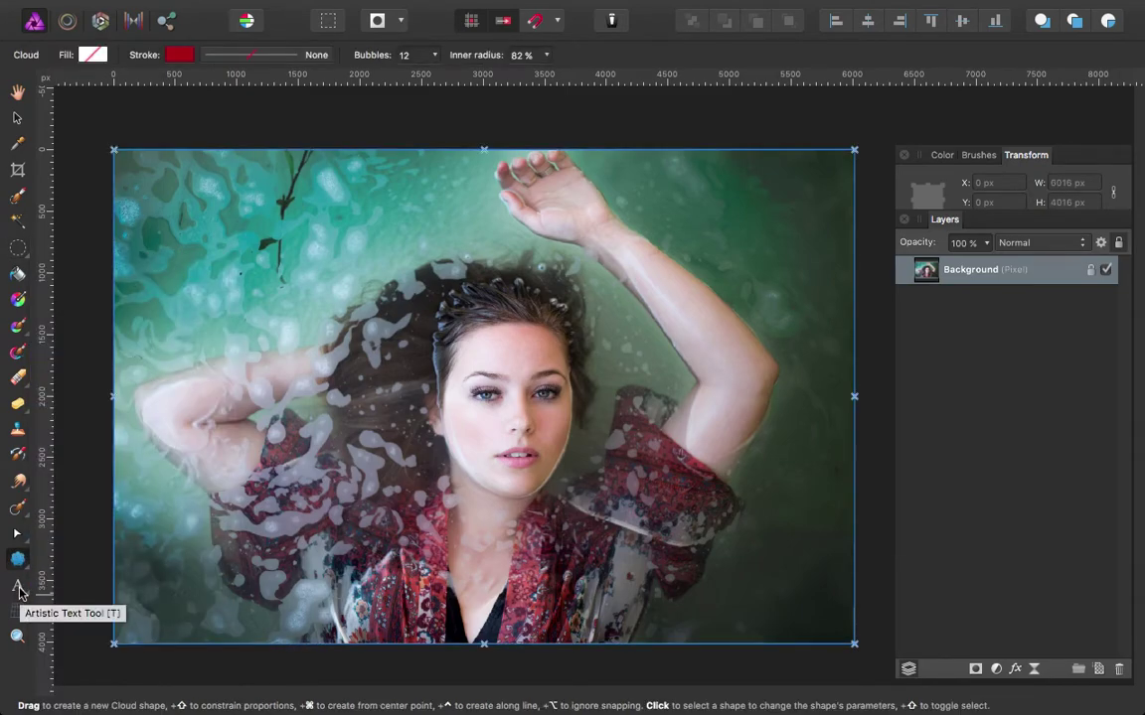
pyautogui.moveTo(19, 590); pyautogui.dragTo(57, 613)
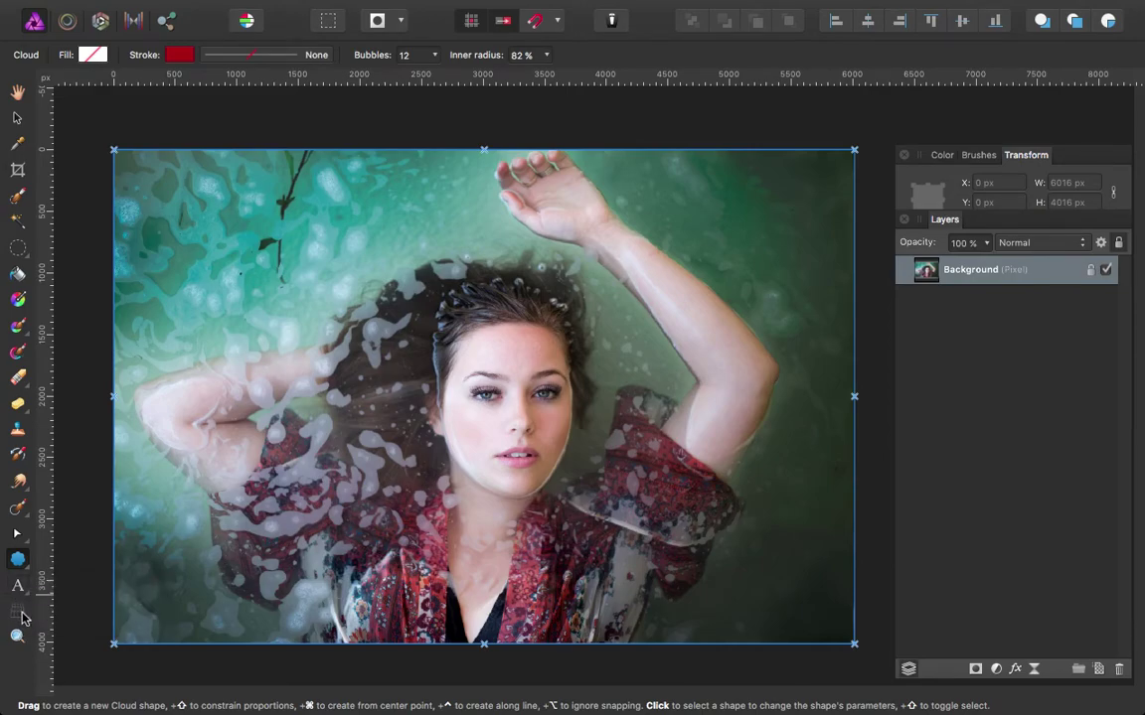
pyautogui.moveTo(19, 621); pyautogui.dragTo(79, 624)
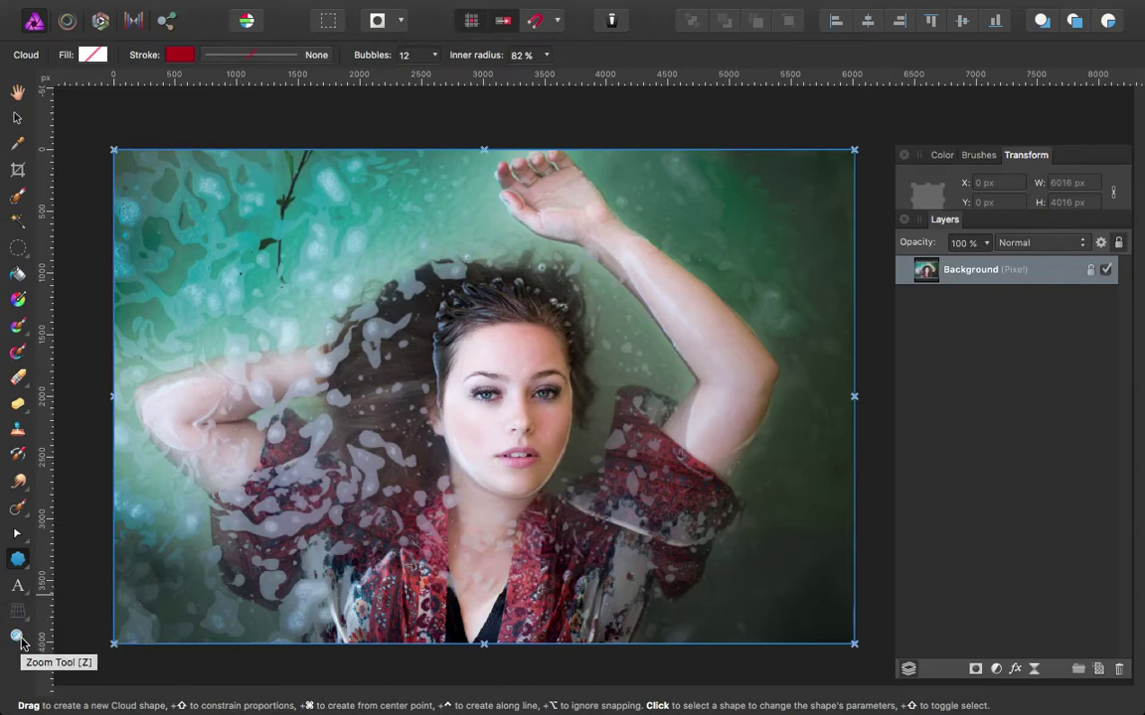
# - Open the Liquify persona, then move on to the Develop persona
pyautogui.click(69, 20)
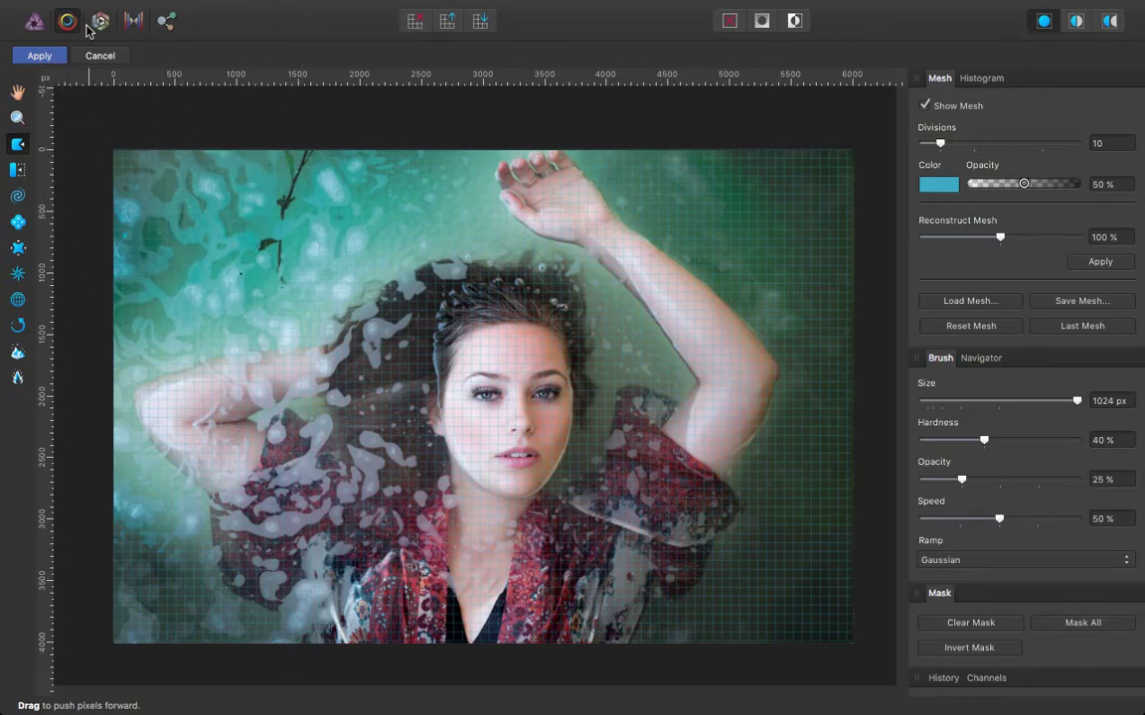
pyautogui.click(100, 22)
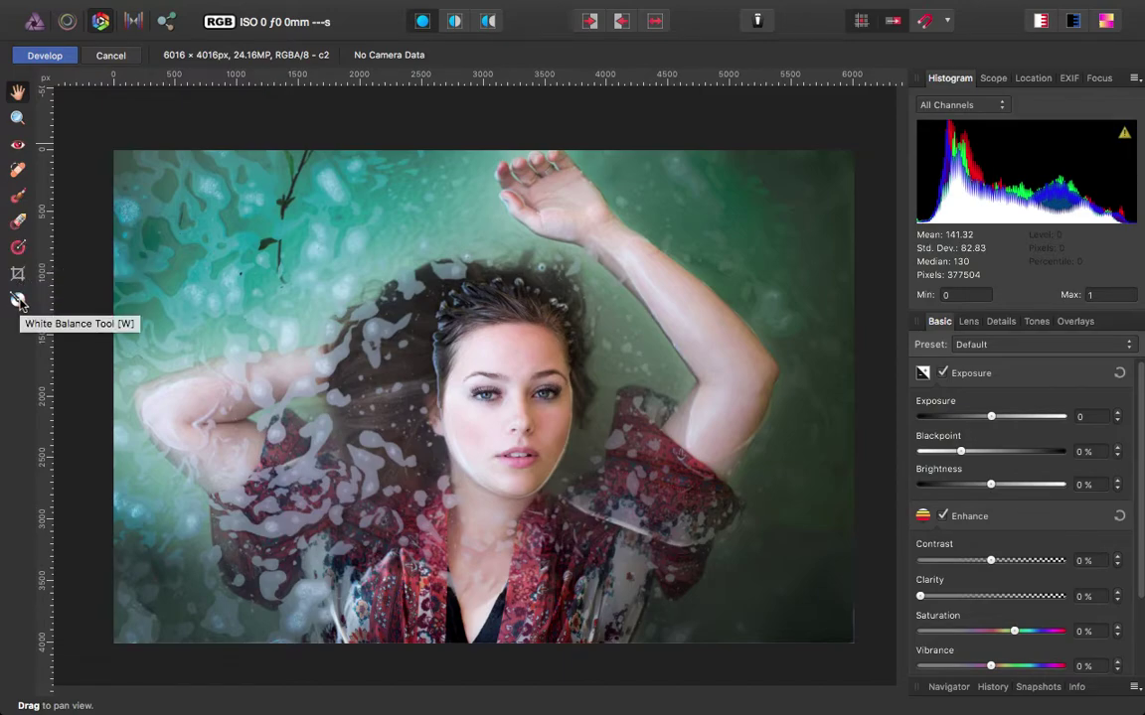
# - Try switching from Develop to Tone Mapping, raising the commit-or-cancel alert
pyautogui.click(136, 22)
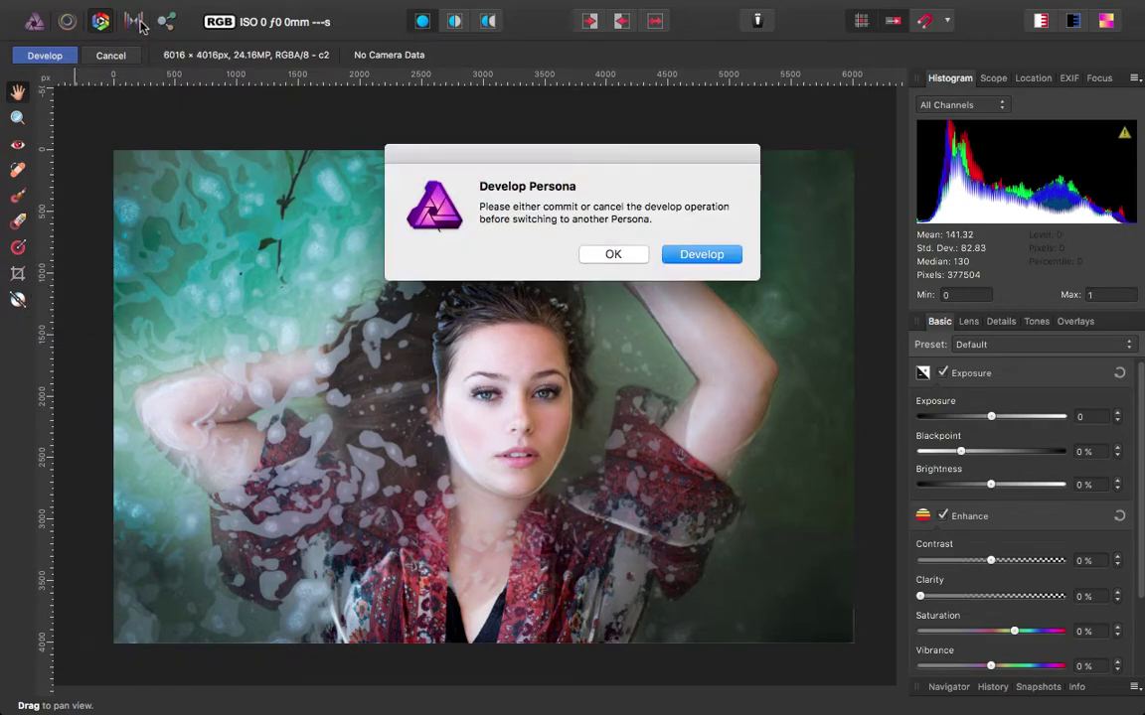
# - Dismiss the alert, cancel Develop, and open the Tone Mapping persona's presets
pyautogui.click(630, 257)
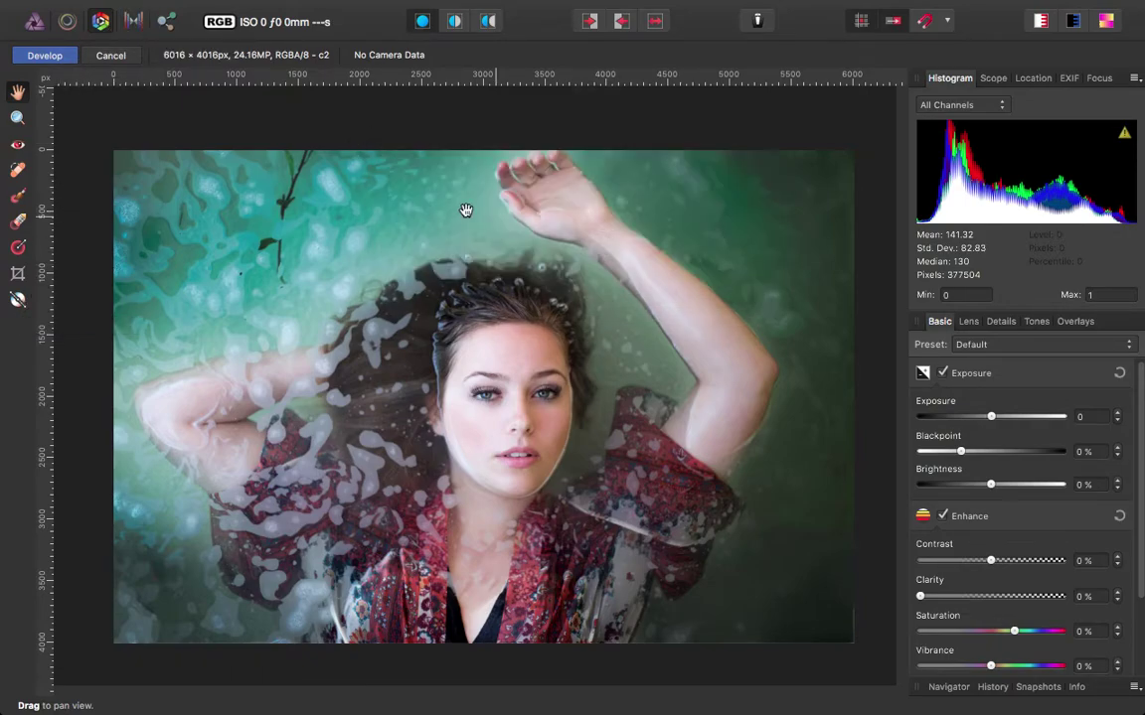
pyautogui.click(122, 54)
pyautogui.click(135, 22)
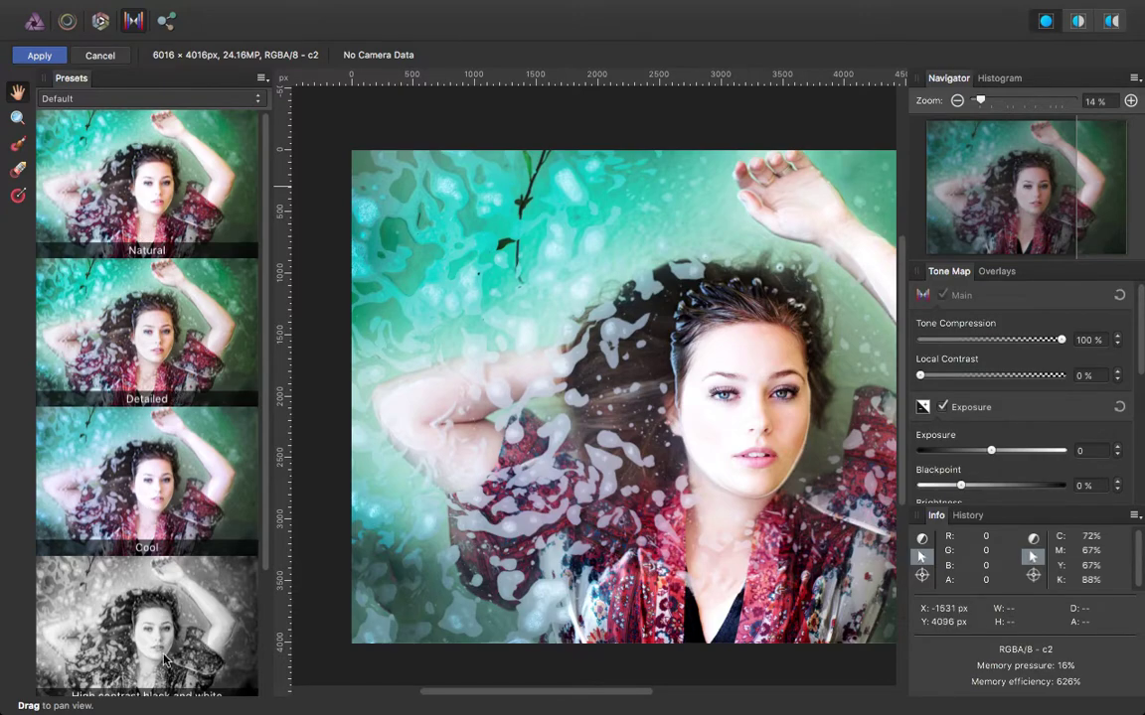
pyautogui.scroll(-2, 151, 596)
# - Try the Dramatic, High contrast B&W, Cool, Detailed and Natural tone-mapping presets, ending on Detailed
pyautogui.scroll(-2, 162, 651)
pyautogui.scroll(-3, 162, 651)
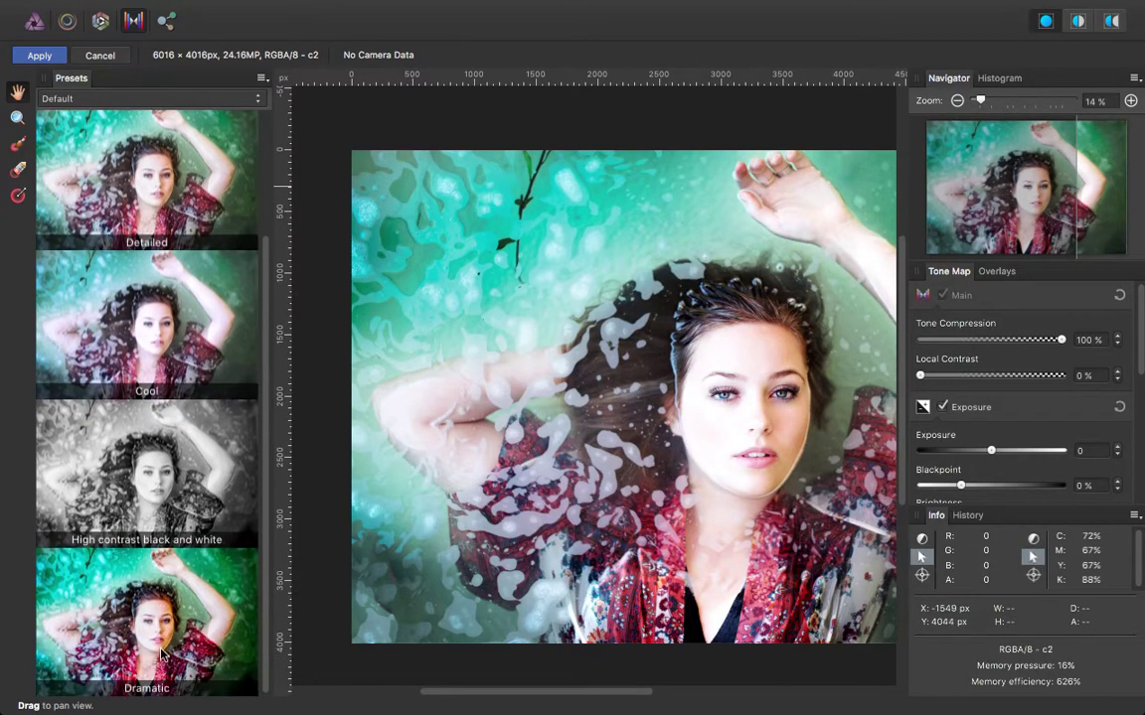
pyautogui.click(162, 639)
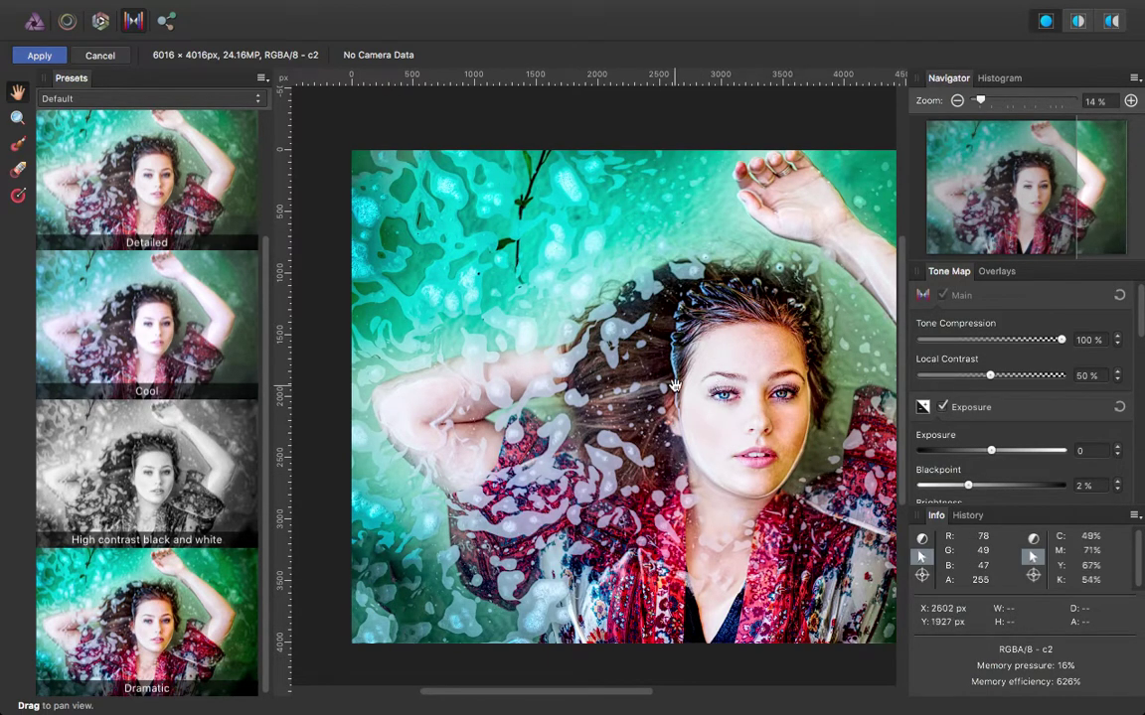
pyautogui.moveTo(672, 388)
pyautogui.mouseDown()
pyautogui.moveTo(535, 385)
pyautogui.moveTo(549, 359)
pyautogui.mouseUp()
pyautogui.click(140, 492)
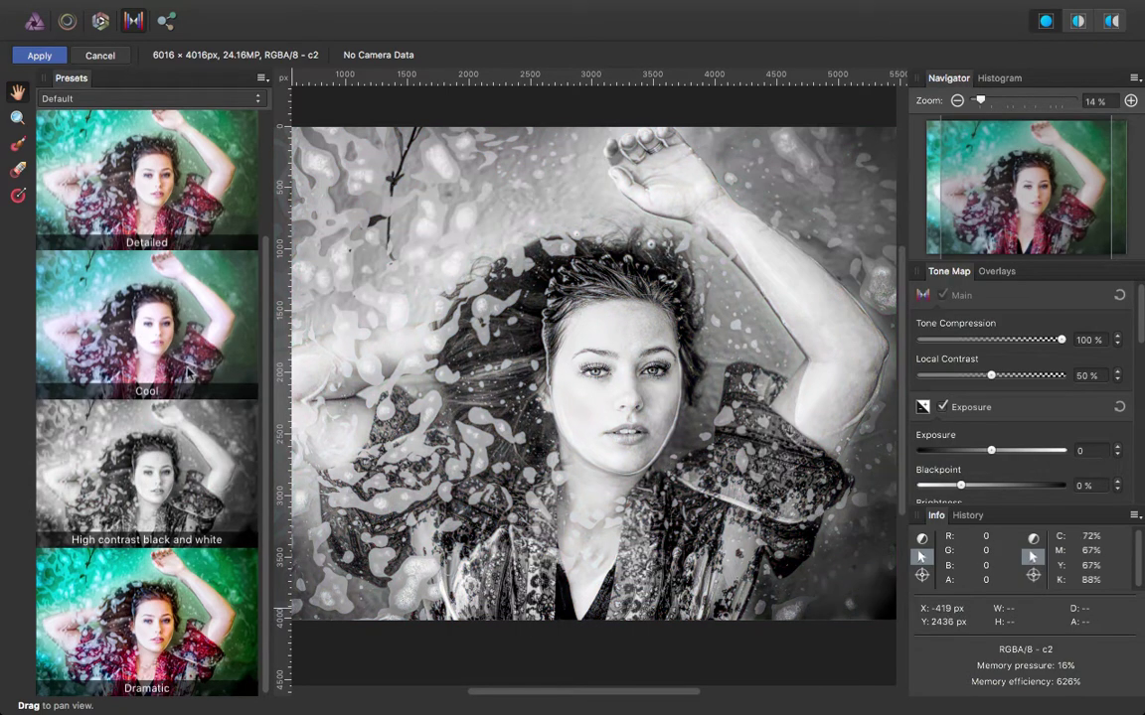
pyautogui.click(167, 251)
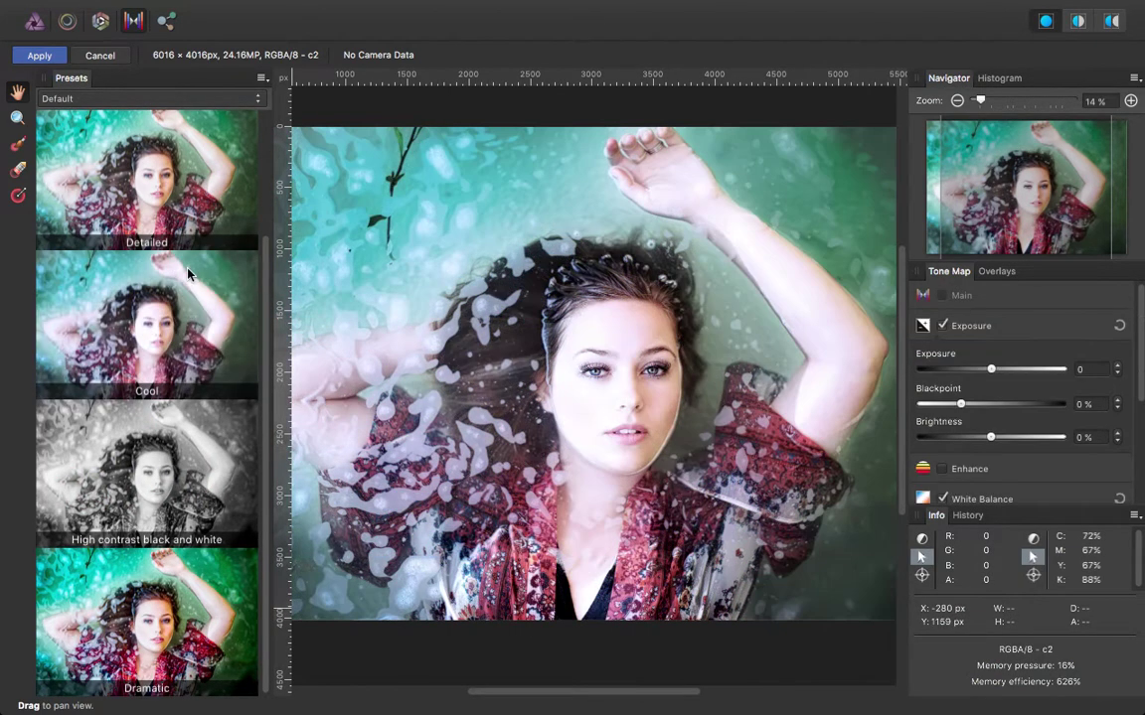
pyautogui.click(200, 193)
pyautogui.scroll(3, 197, 189)
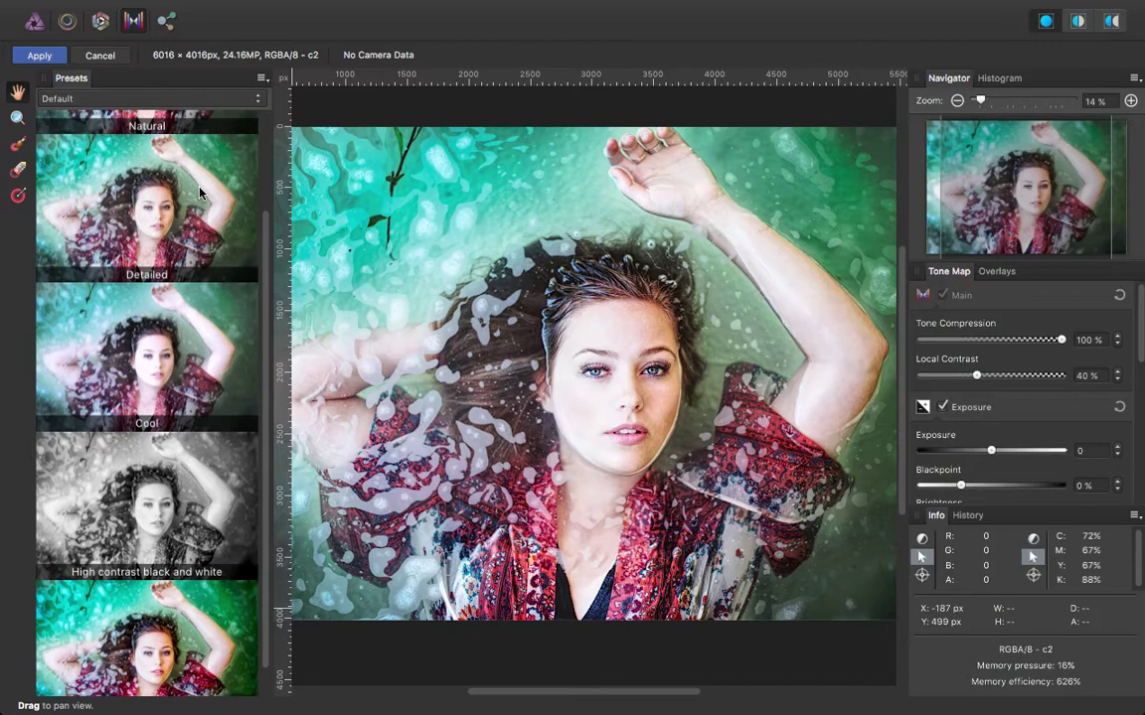
pyautogui.click(183, 177)
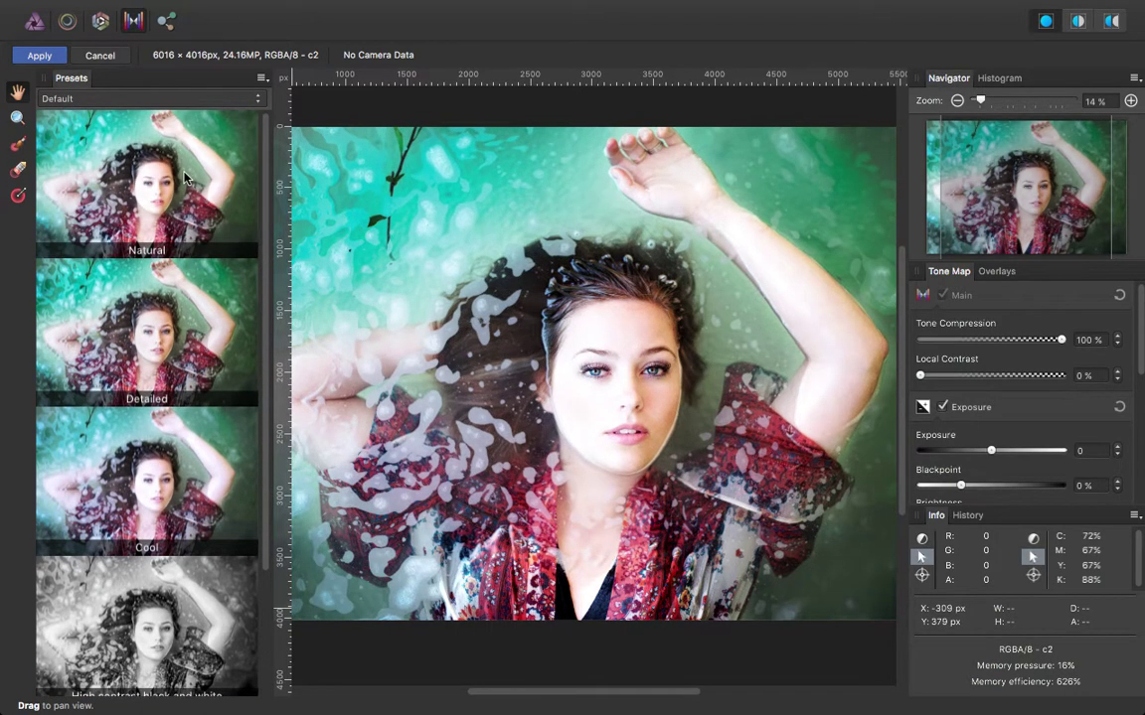
pyautogui.click(156, 375)
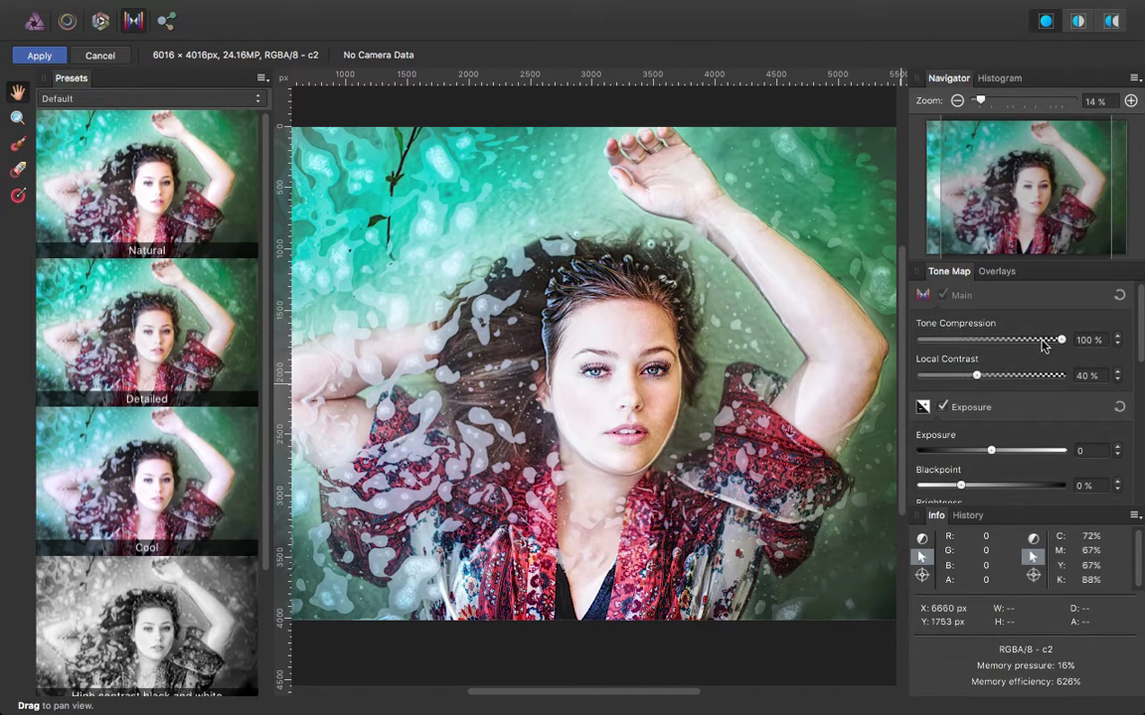
# - Cancel tone mapping and confirm discarding it, returning to the unedited portrait
pyautogui.scroll(-1, 997, 453)
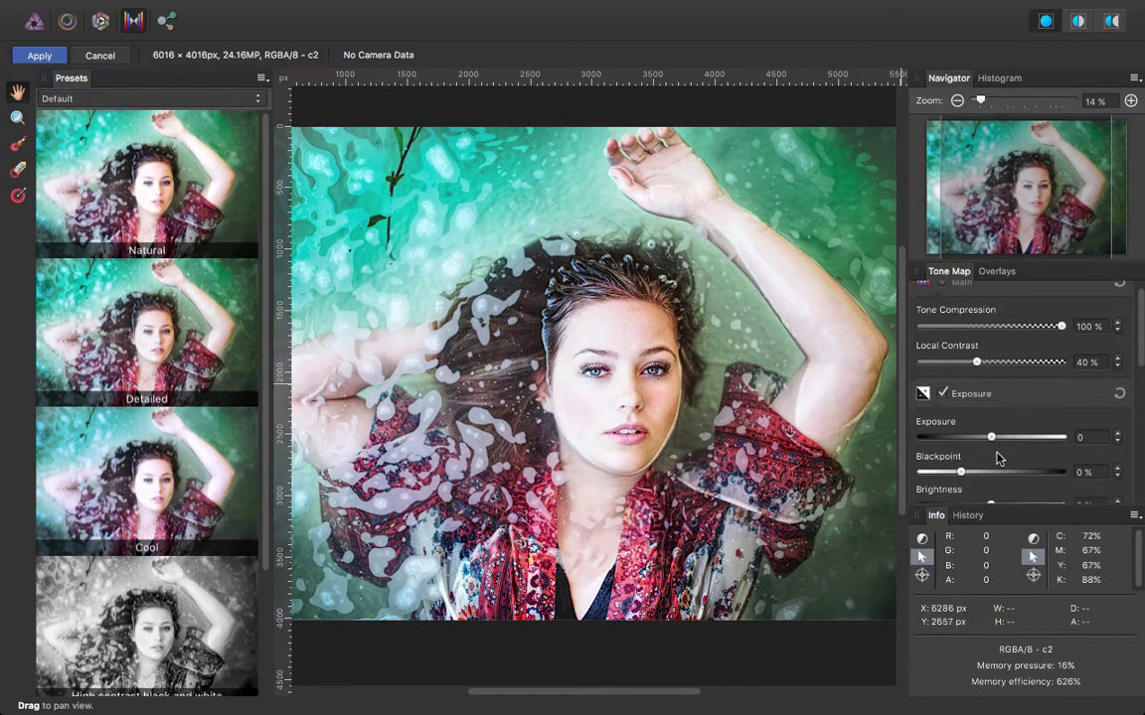
pyautogui.scroll(-2, 999, 459)
pyautogui.scroll(-10, 999, 462)
pyautogui.scroll(-1, 998, 467)
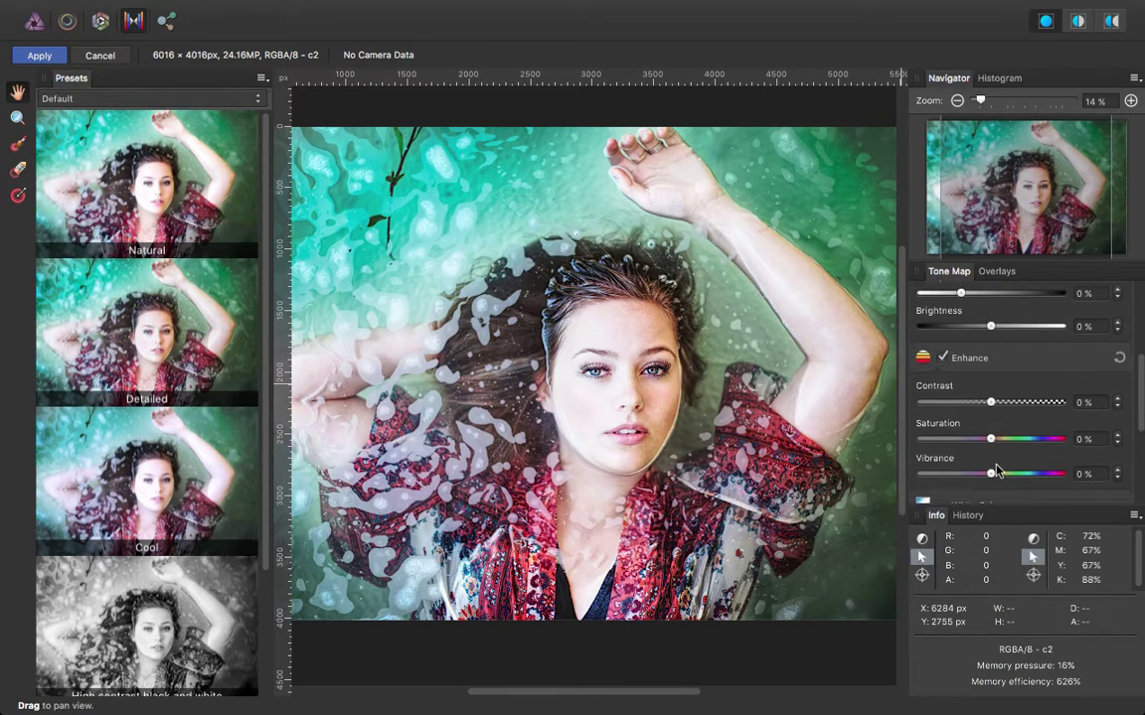
pyautogui.scroll(-1, 997, 470)
pyautogui.scroll(-4, 997, 469)
pyautogui.scroll(-7, 996, 469)
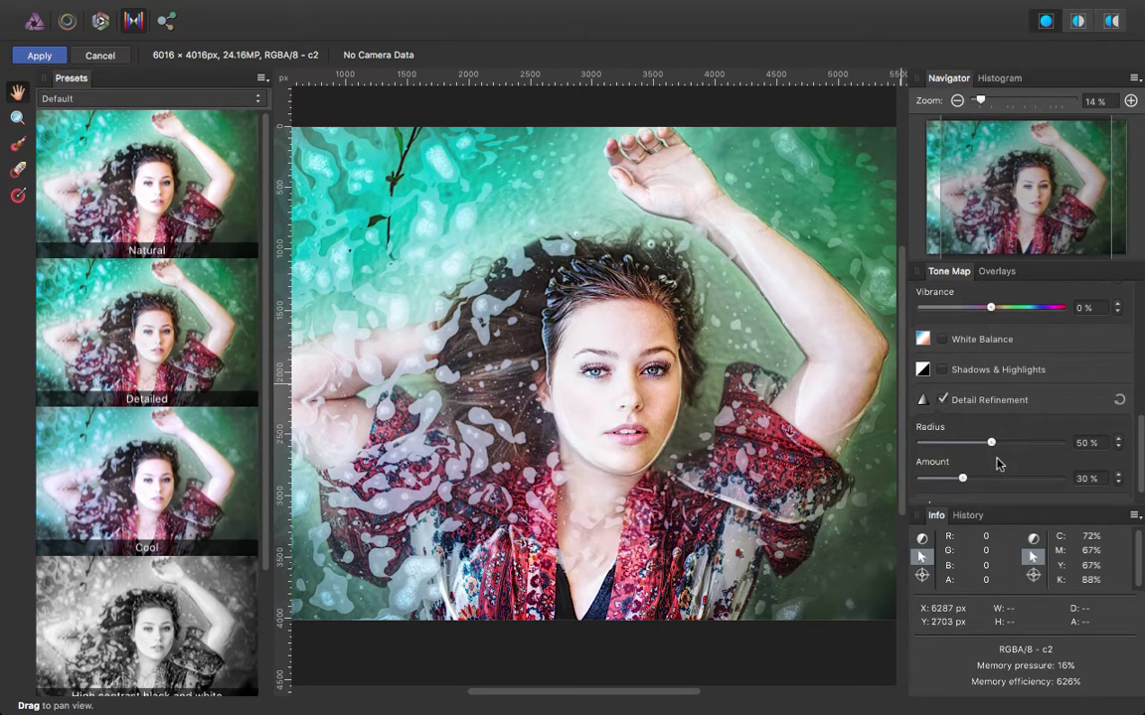
pyautogui.scroll(-2, 997, 469)
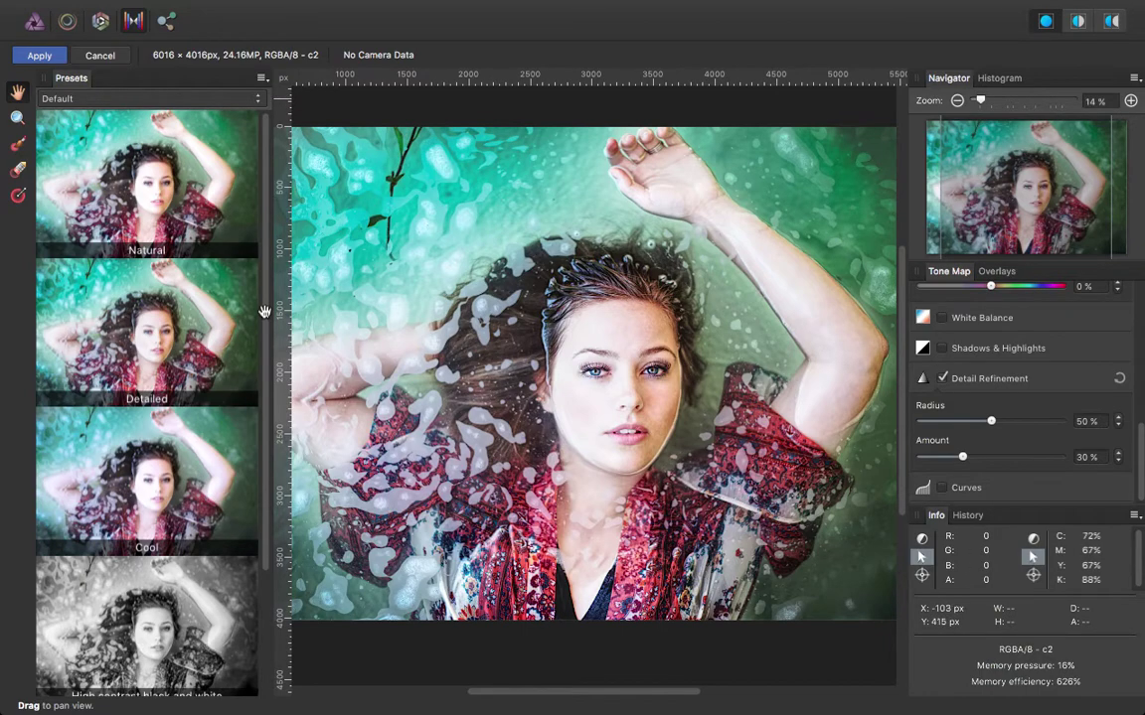
pyautogui.click(107, 54)
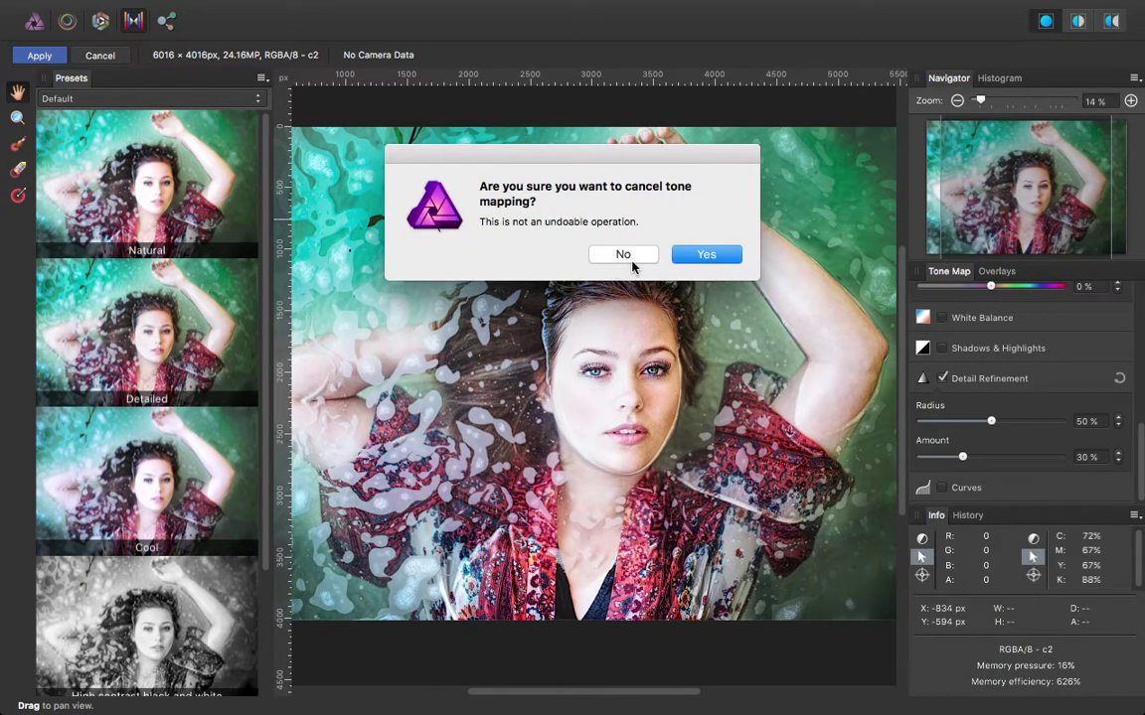
pyautogui.click(684, 252)
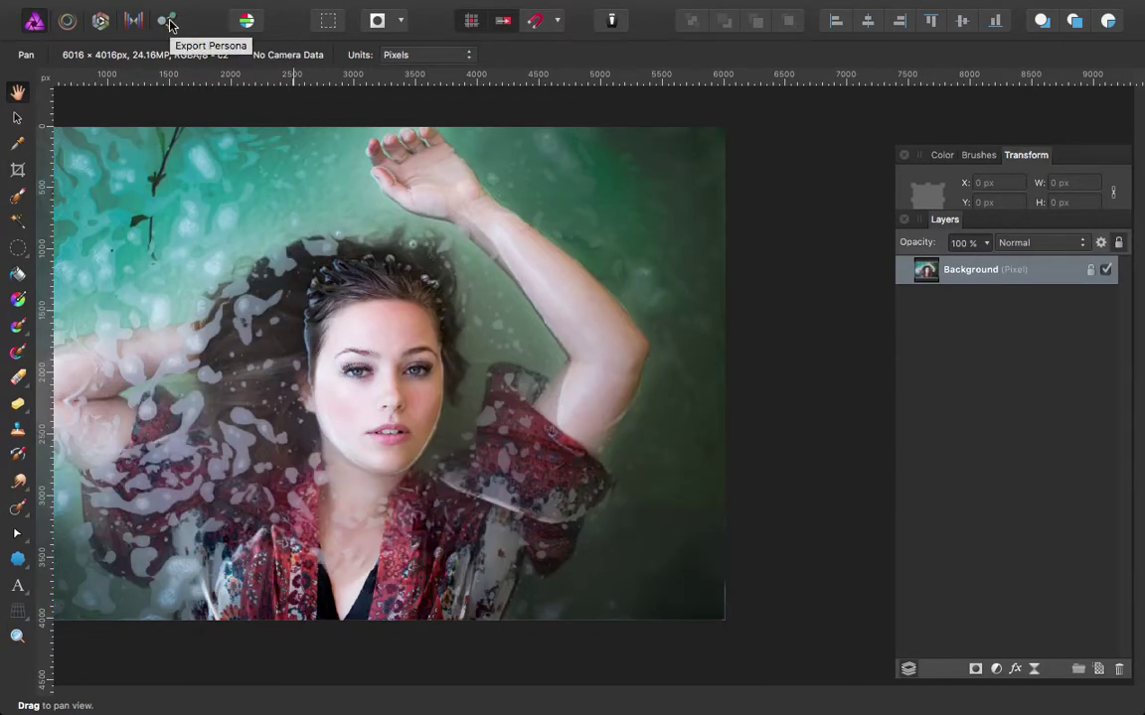
# - Open the Export persona with the whole portrait in view and the Move tool active
pyautogui.click(167, 22)
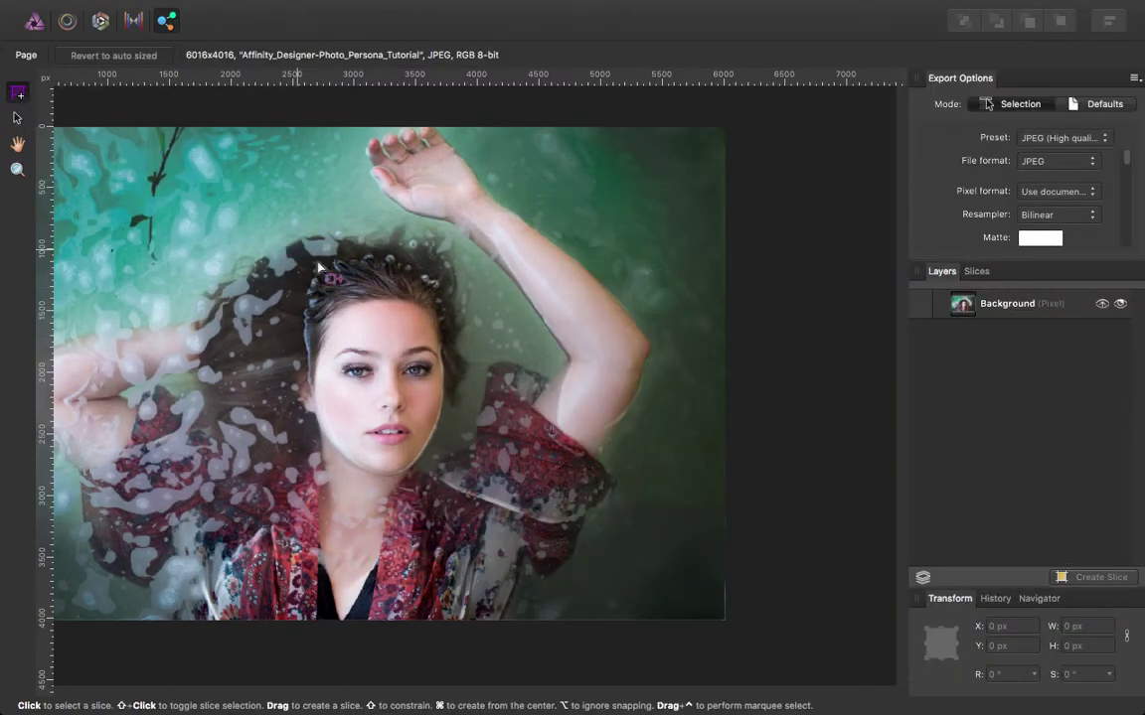
pyautogui.moveTo(488, 318)
pyautogui.mouseDown()
pyautogui.moveTo(685, 307)
pyautogui.moveTo(524, 327)
pyautogui.moveTo(610, 318)
pyautogui.mouseUp()
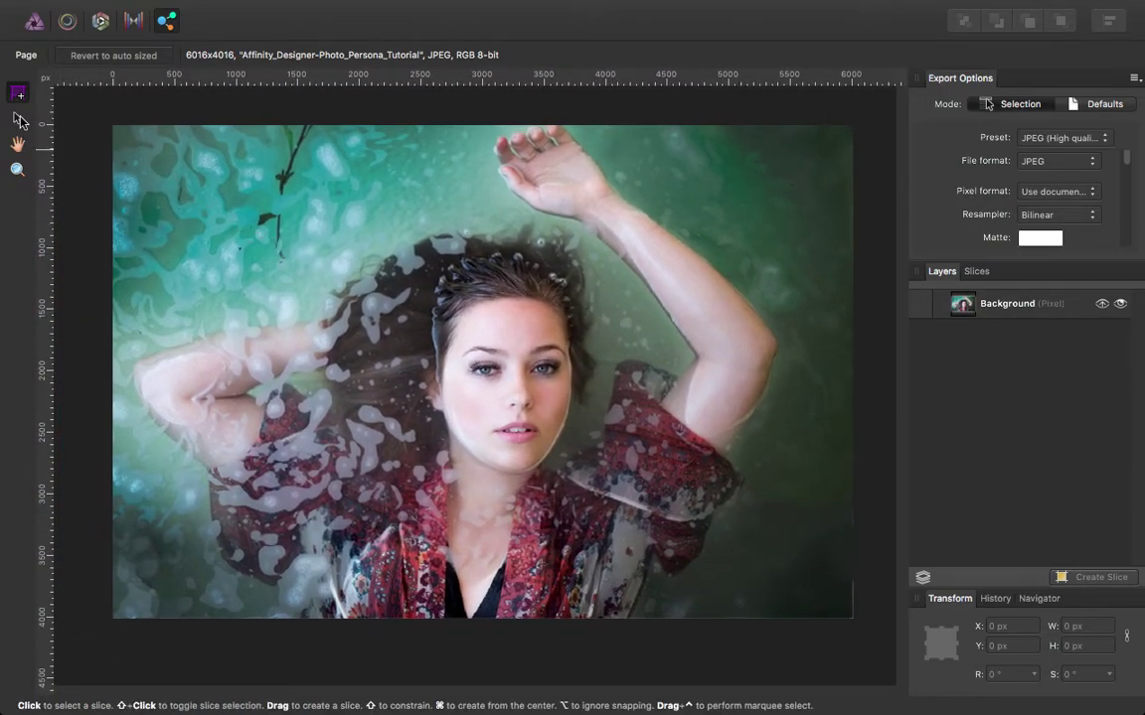
pyautogui.click(18, 120)
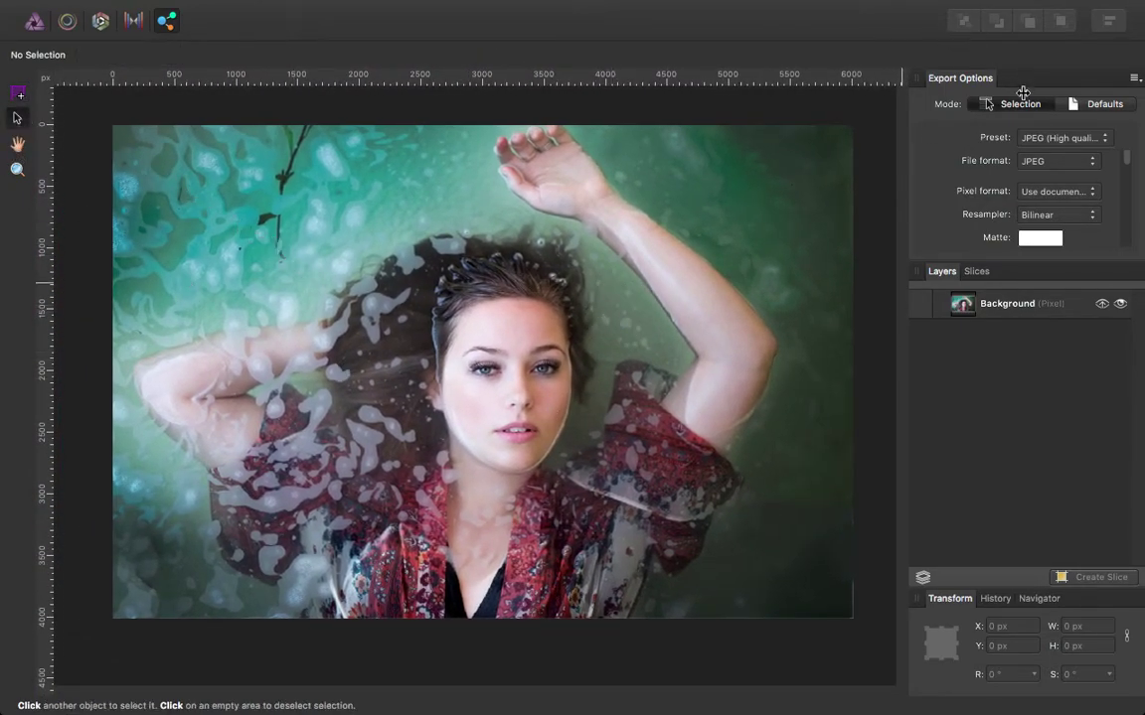
# - Review the Preset, Pixel format and Resampler options unchanged, keeping Bilinear, then return to Photo
pyautogui.moveTo(1086, 141); pyautogui.dragTo(1055, 522)
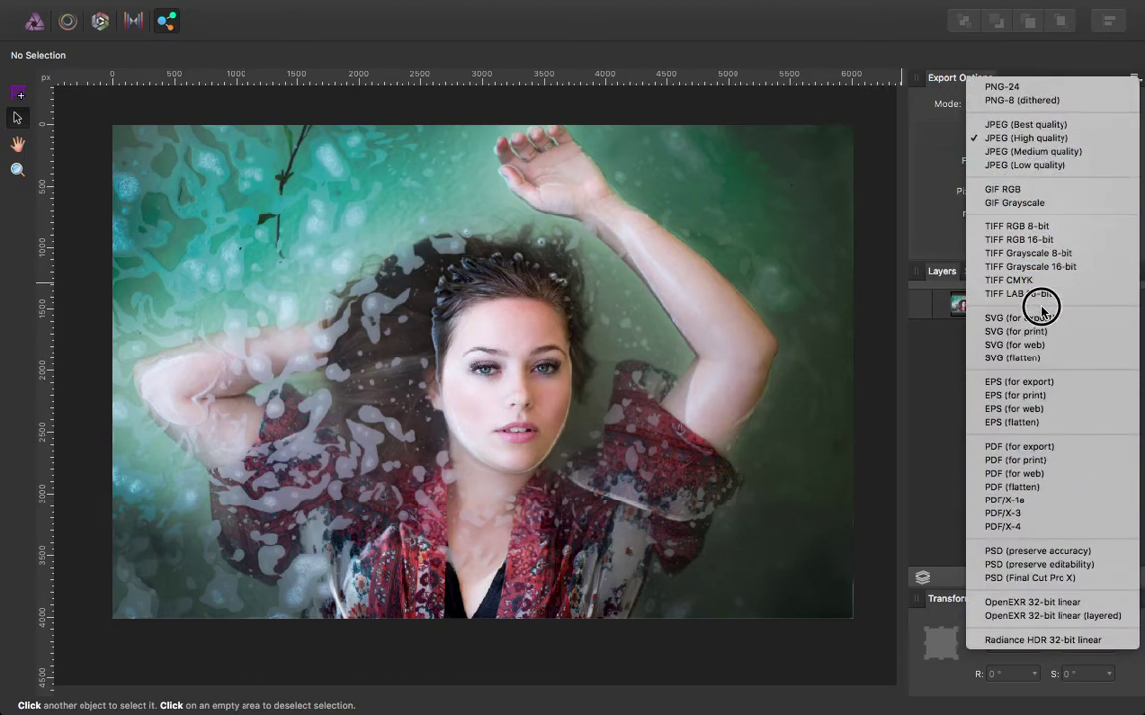
pyautogui.click(923, 198)
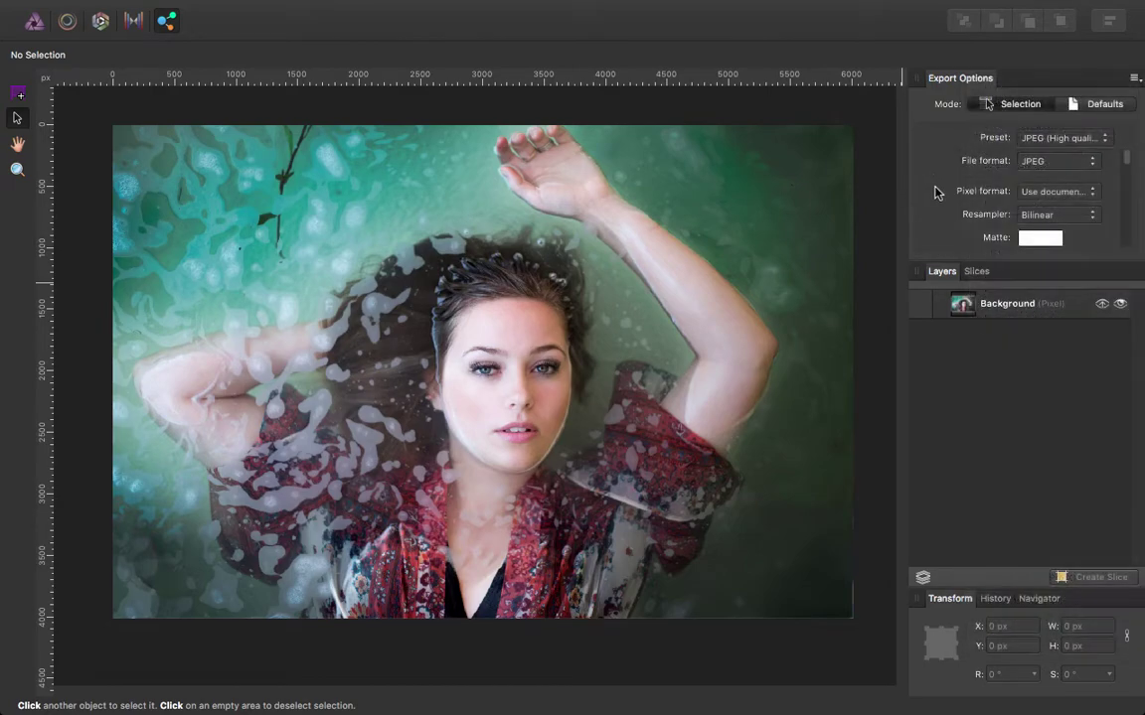
pyautogui.click(1051, 191)
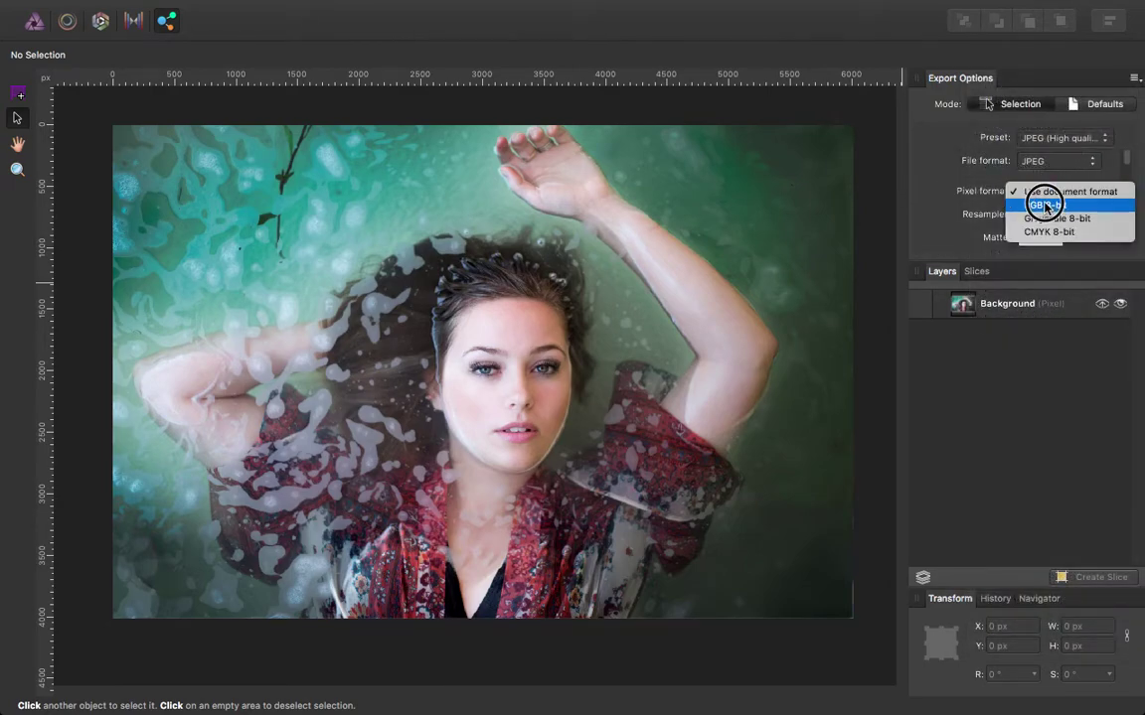
pyautogui.click(1053, 215)
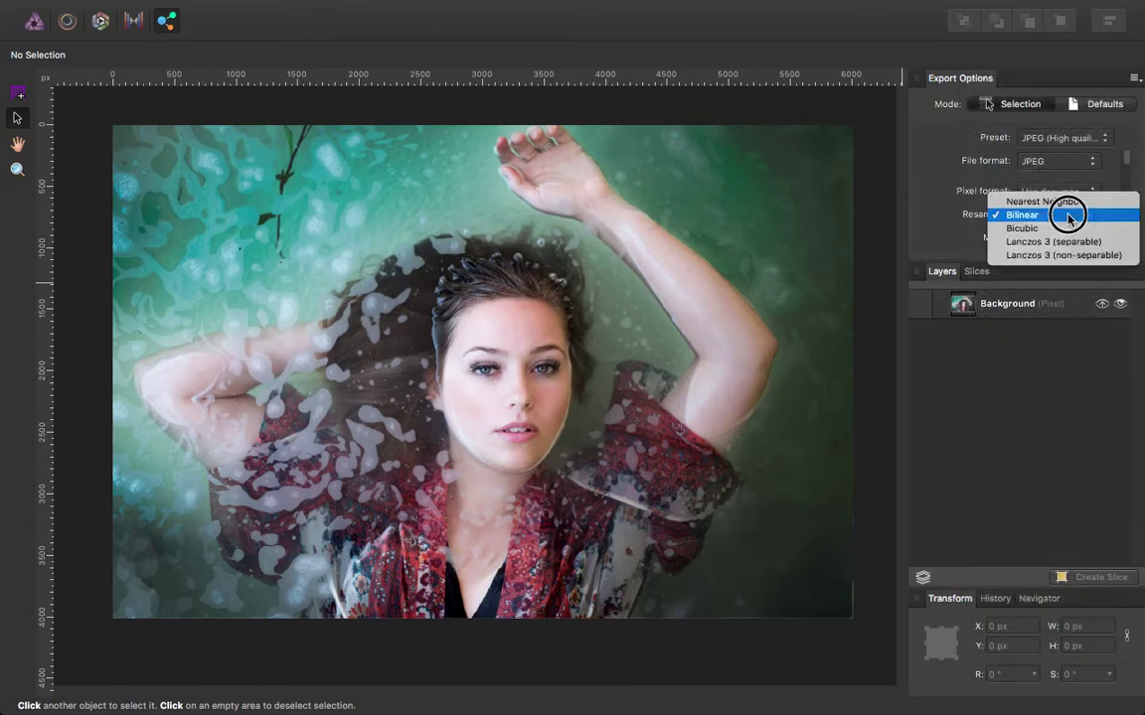
pyautogui.click(971, 242)
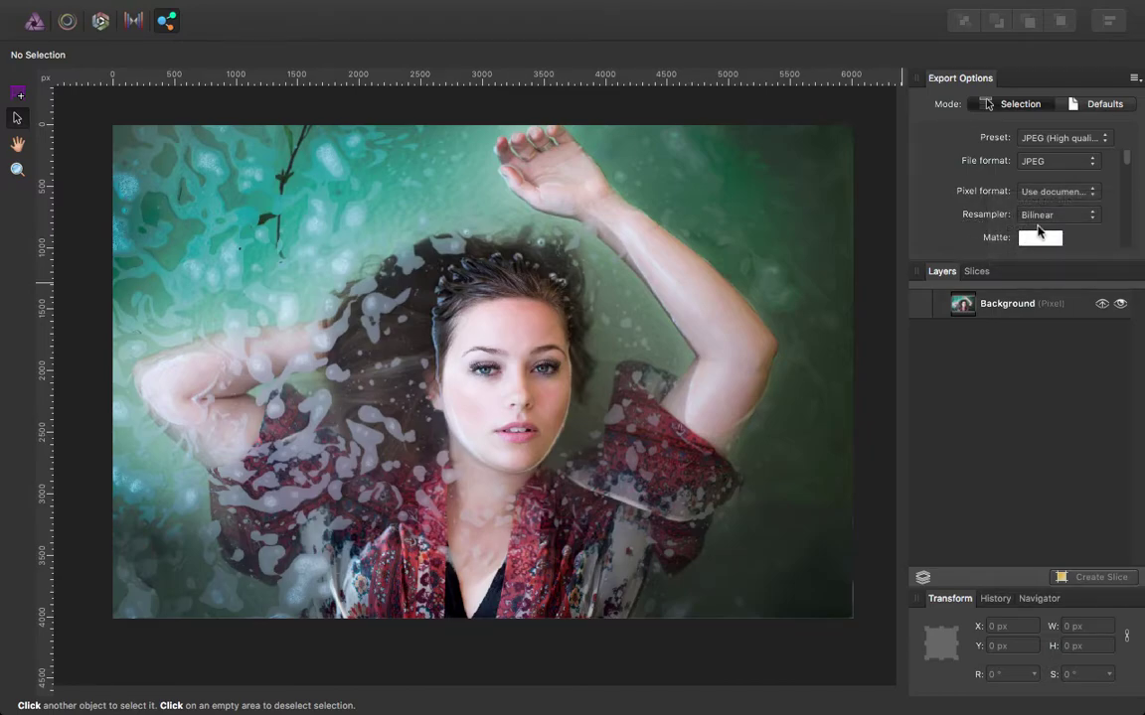
pyautogui.click(41, 29)
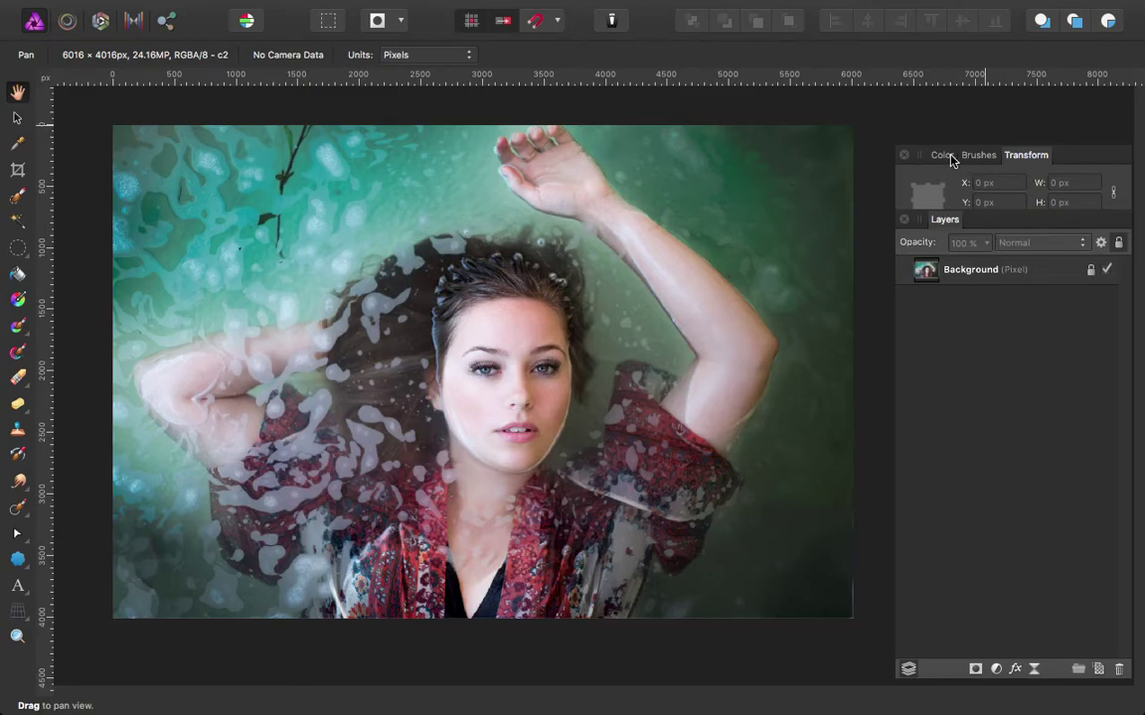
# - Browse the Colour and Brushes panels, ending on Transform's position and size fields
pyautogui.click(949, 155)
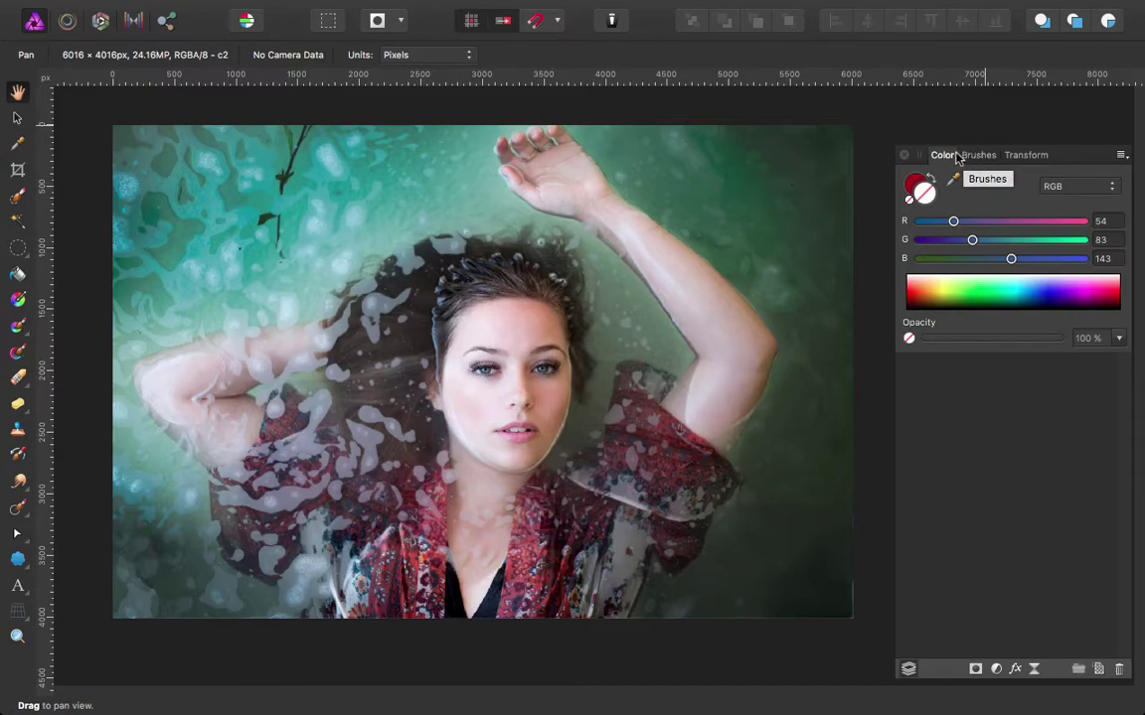
pyautogui.click(978, 156)
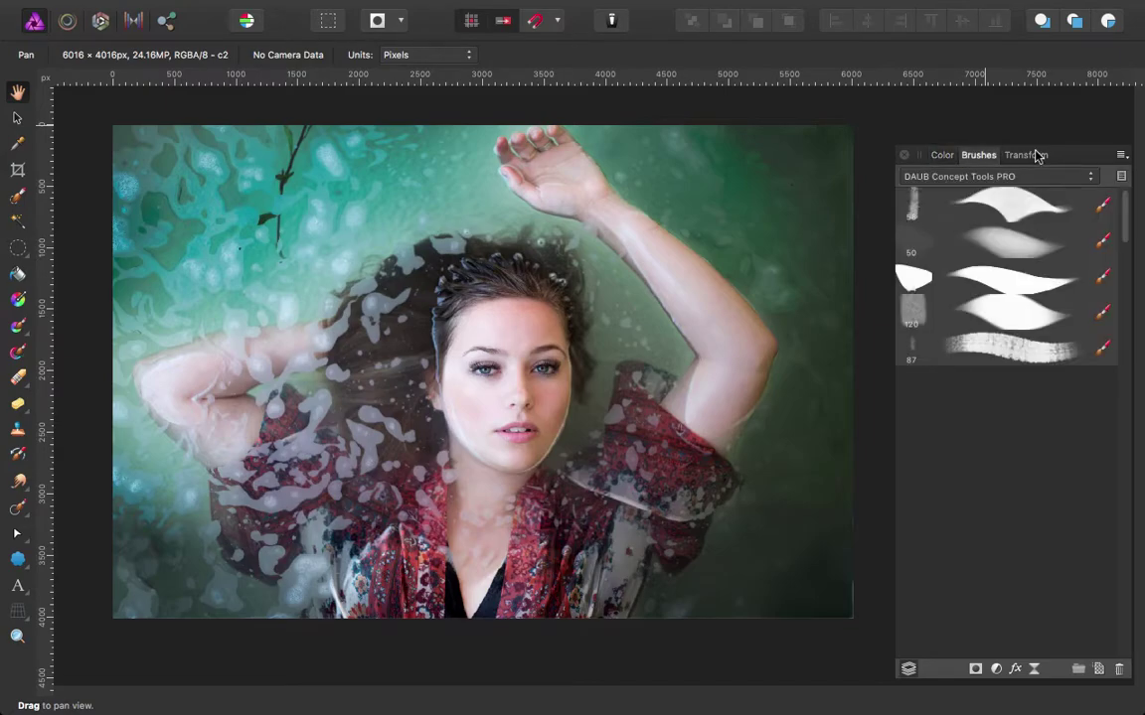
pyautogui.click(1027, 155)
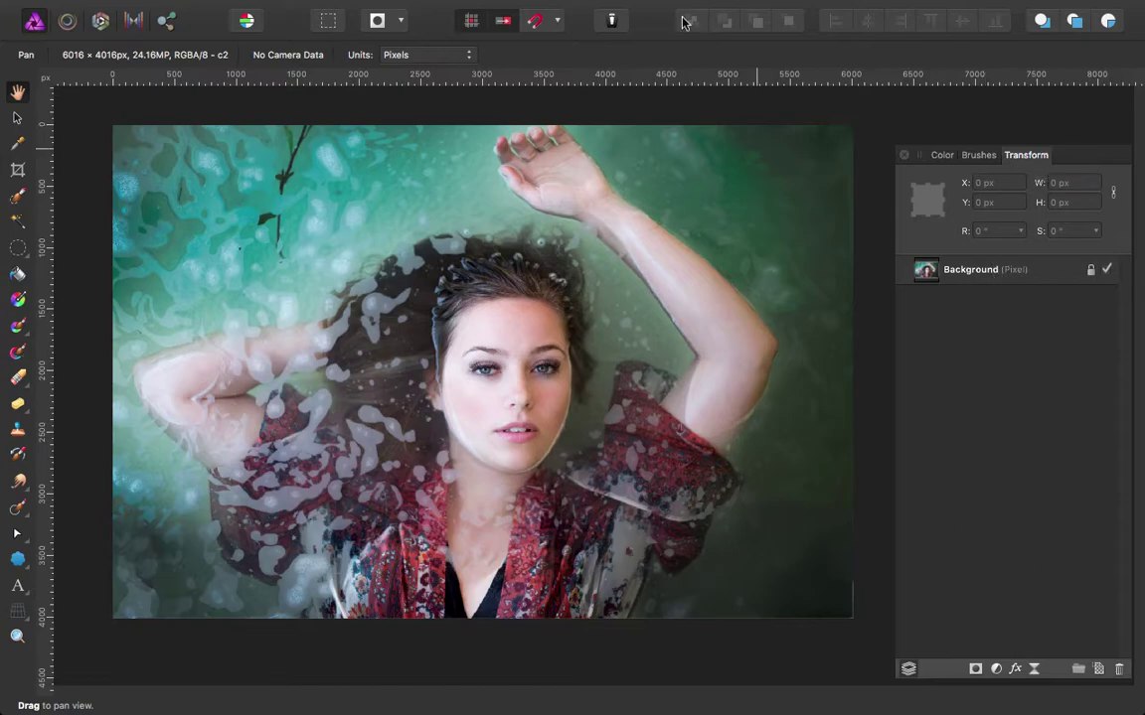
pyautogui.moveTo(523, 3)
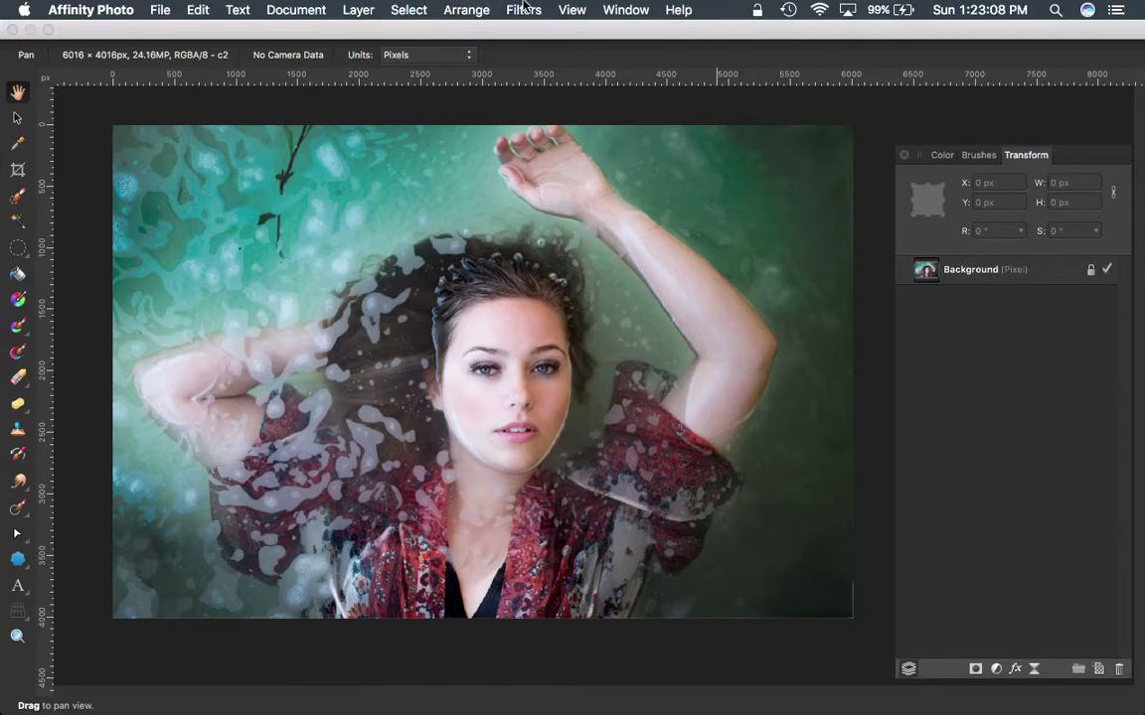
# - Toggle the Navigator panel via View > Studio, then undock Layers from the Transform group
pyautogui.click(572, 10)
pyautogui.moveTo(597, 465)
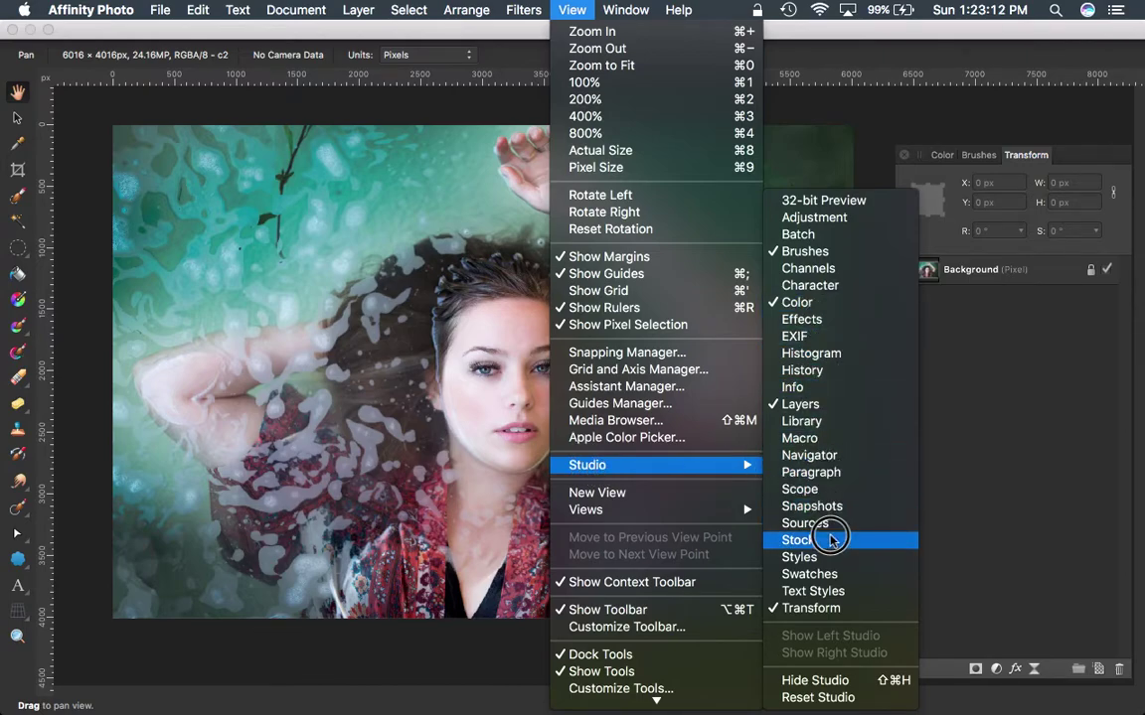
pyautogui.click(826, 456)
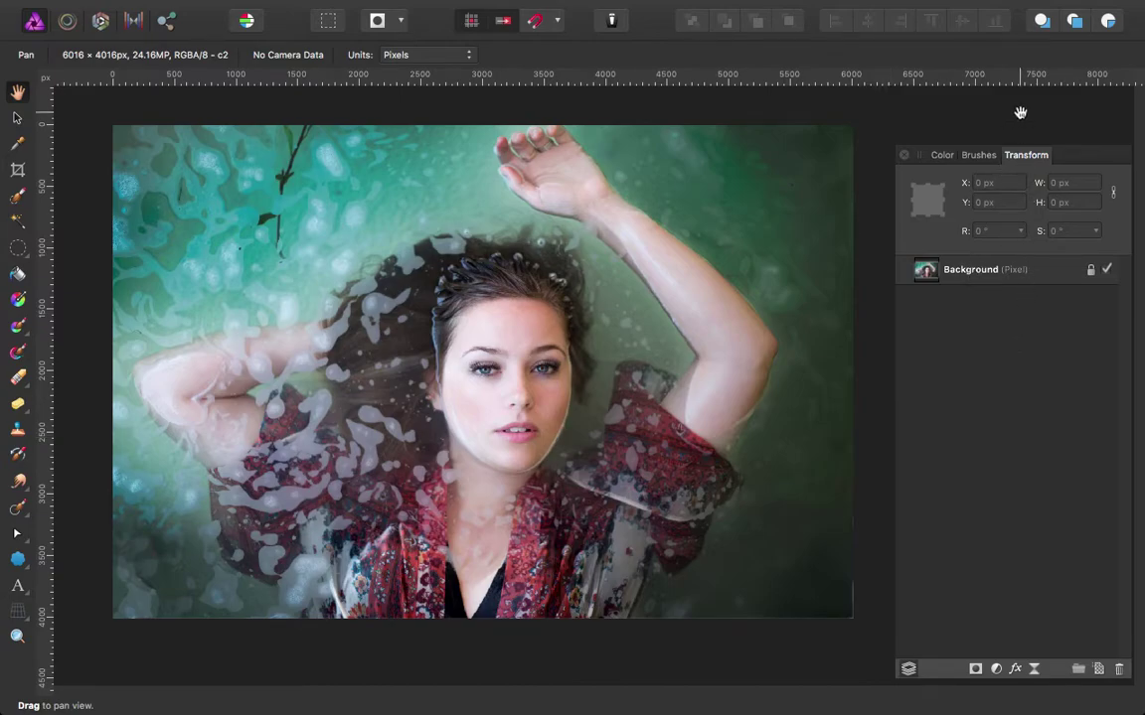
pyautogui.moveTo(1074, 152)
pyautogui.mouseDown()
pyautogui.moveTo(1074, 106)
pyautogui.moveTo(1089, 303)
pyautogui.moveTo(1109, 96)
pyautogui.mouseUp()
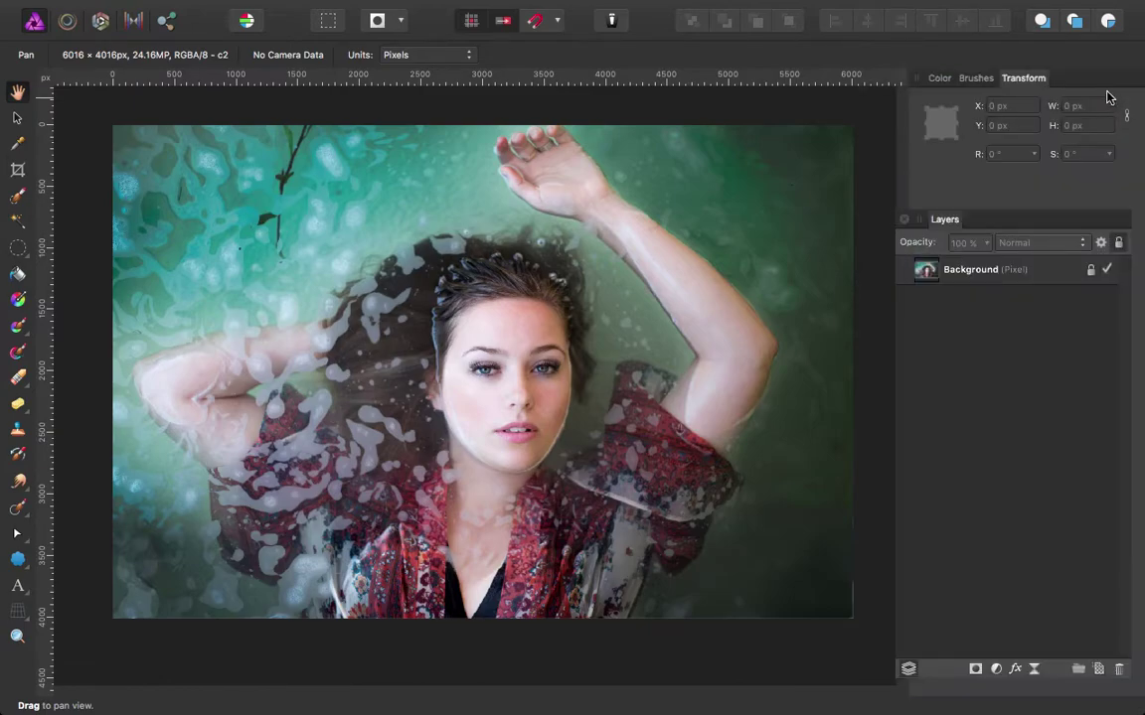
pyautogui.moveTo(1008, 217)
pyautogui.mouseDown()
pyautogui.moveTo(999, 308)
pyautogui.moveTo(1029, 181)
pyautogui.mouseUp()
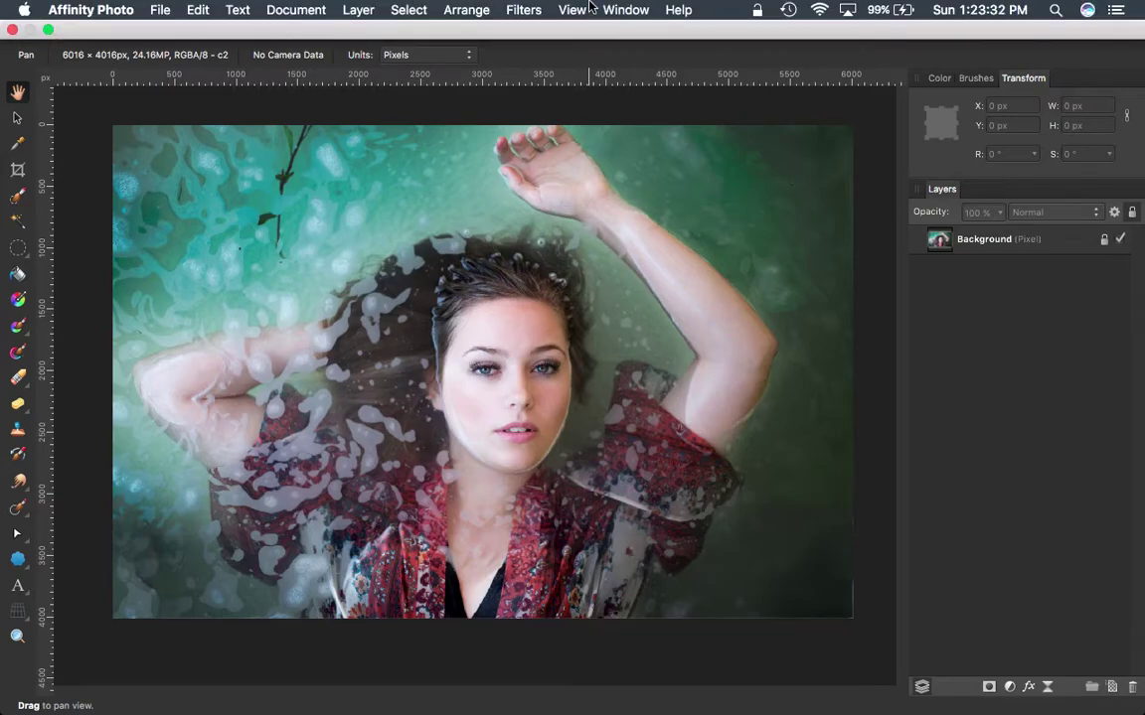
# - Dock the Library macros panel under the Transform panel in the right studio
pyautogui.click(571, 9)
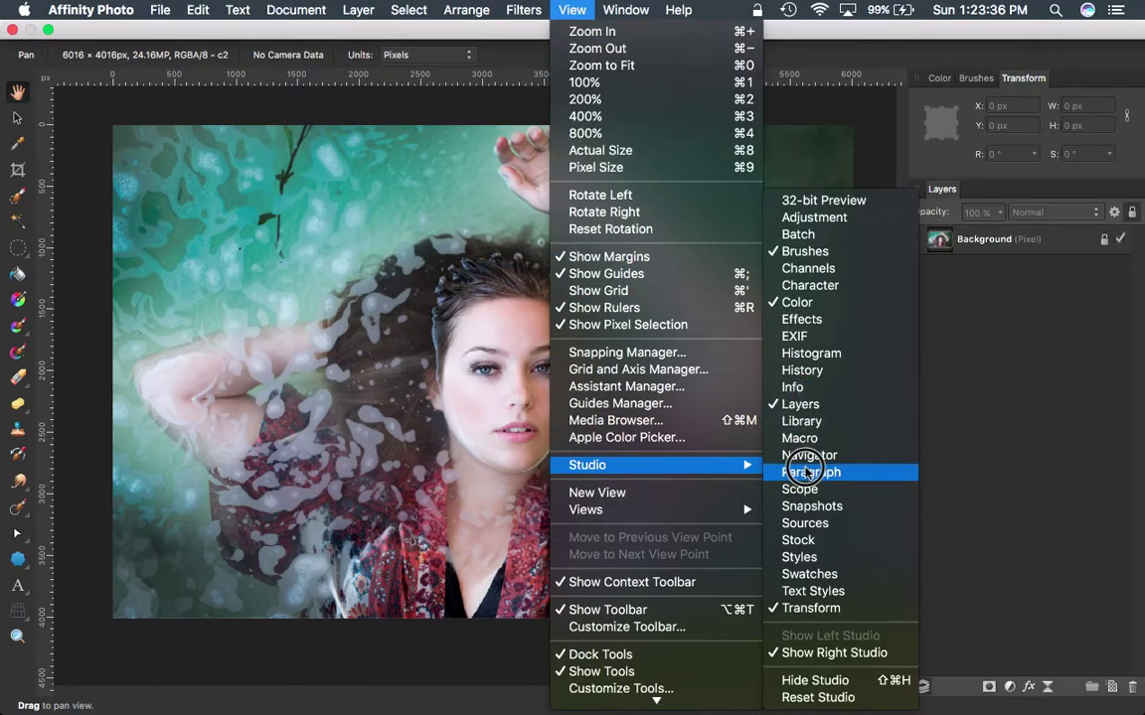
pyautogui.press('Escape')
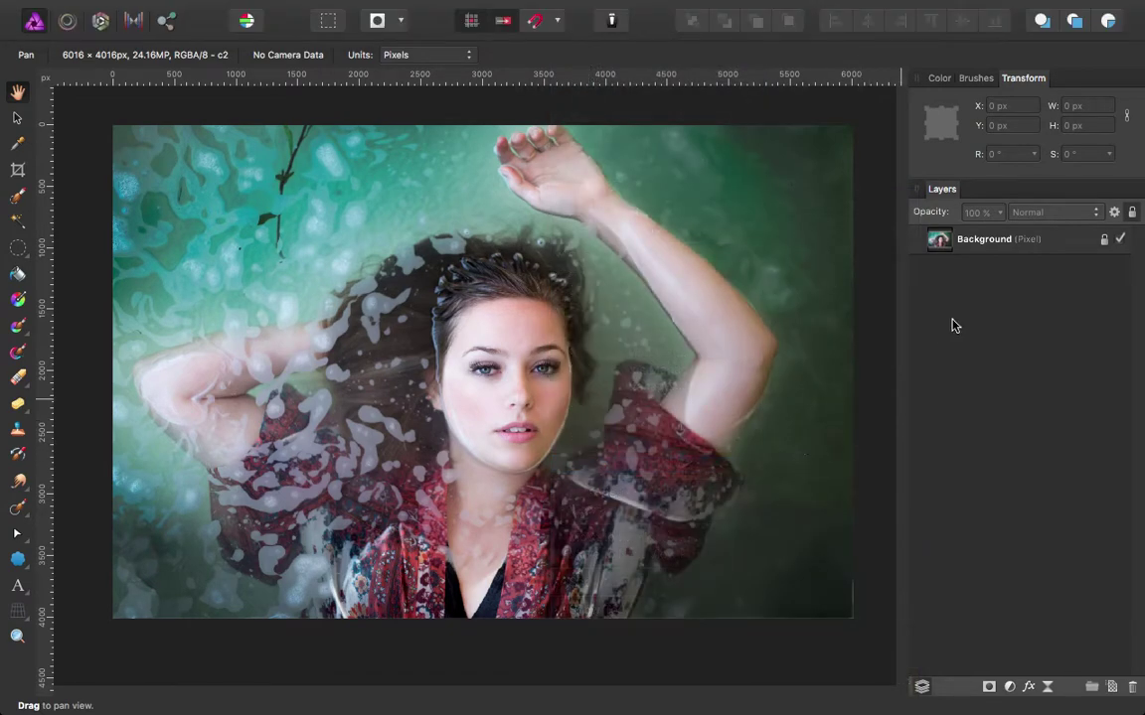
pyautogui.click(1004, 80)
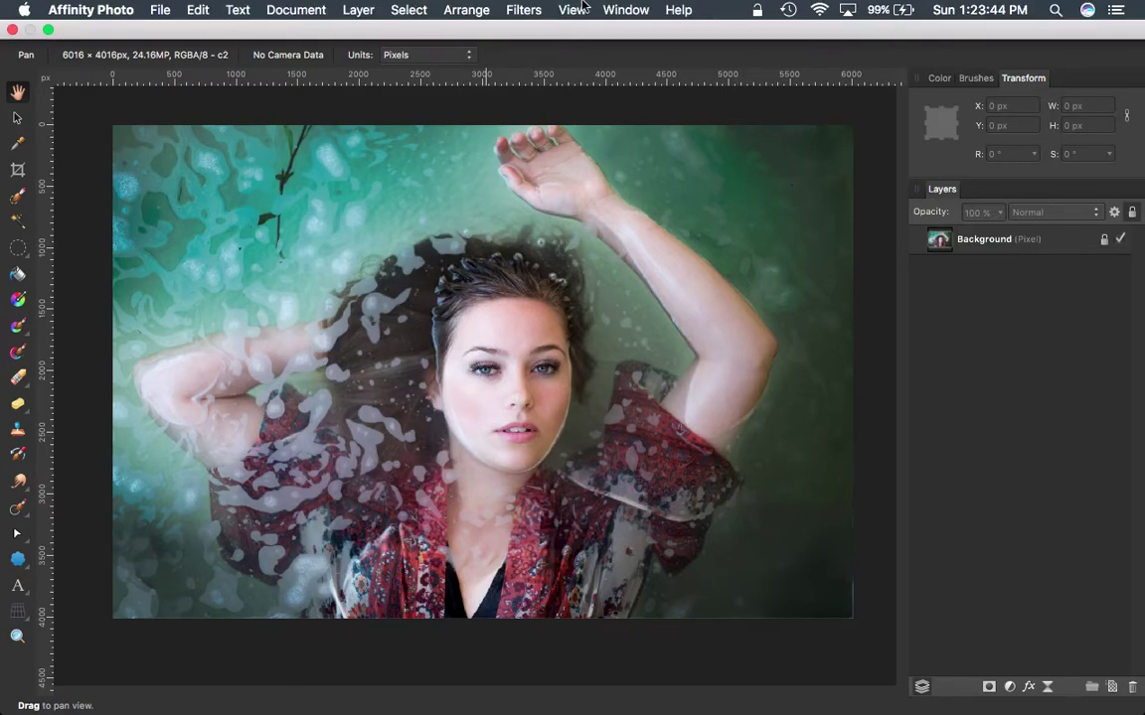
pyautogui.click(577, 9)
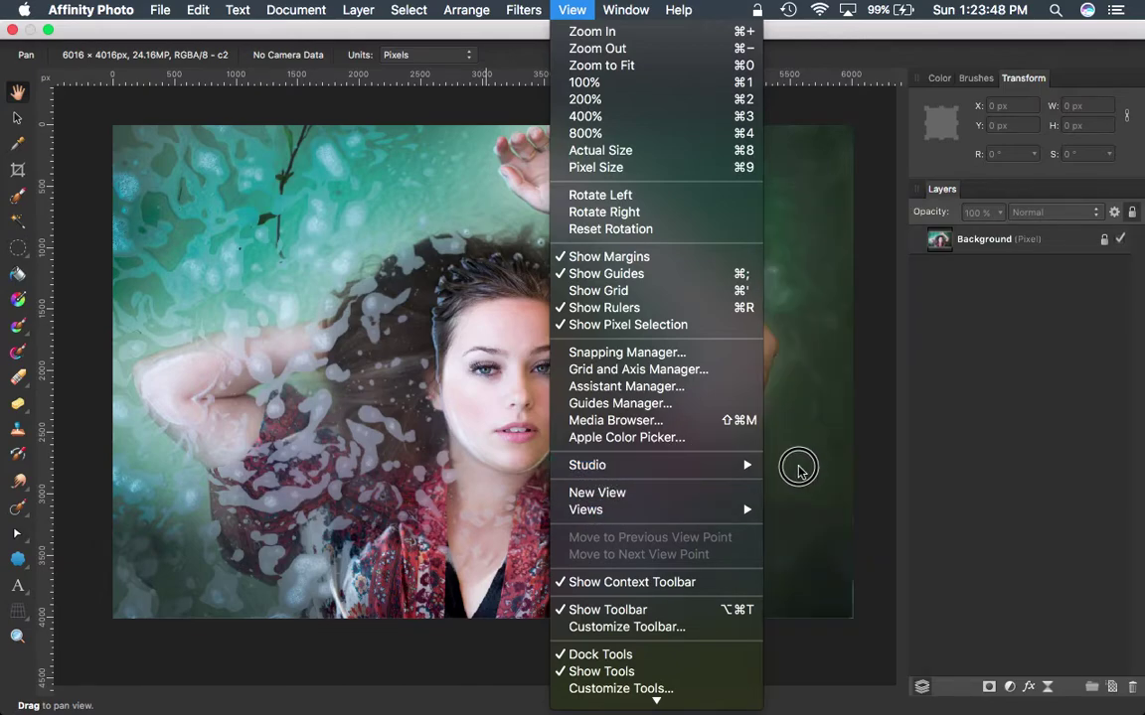
pyautogui.moveTo(588, 465)
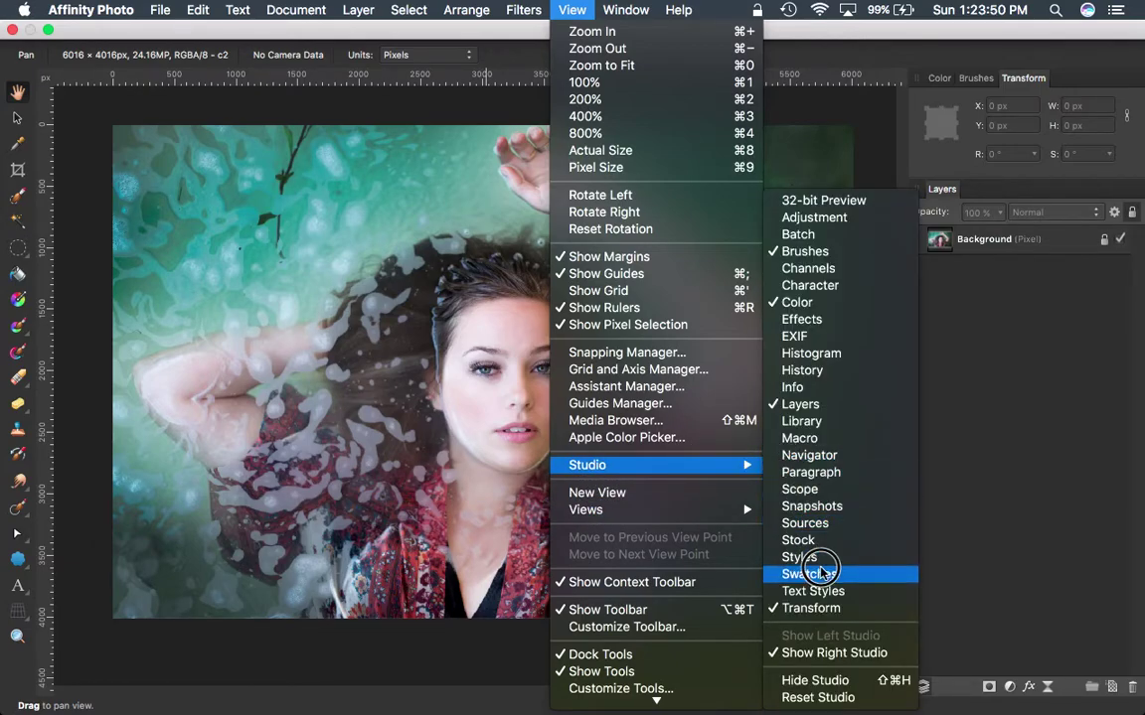
pyautogui.click(801, 421)
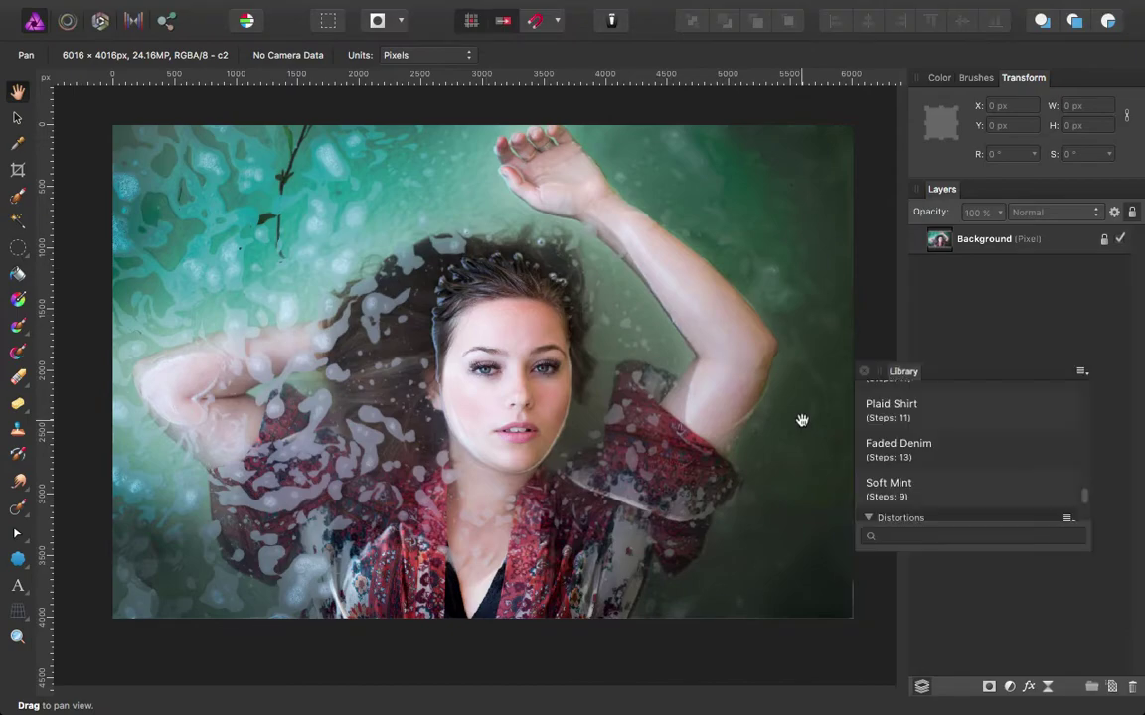
pyautogui.moveTo(956, 371); pyautogui.dragTo(1014, 205)
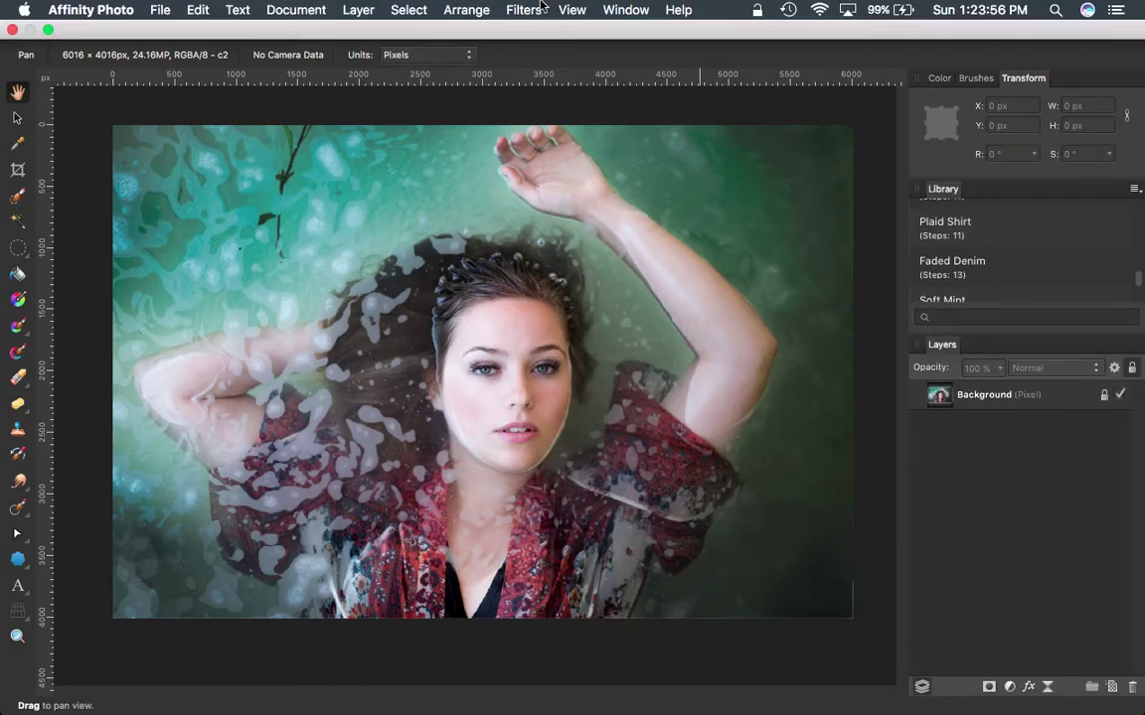
pyautogui.click(567, 9)
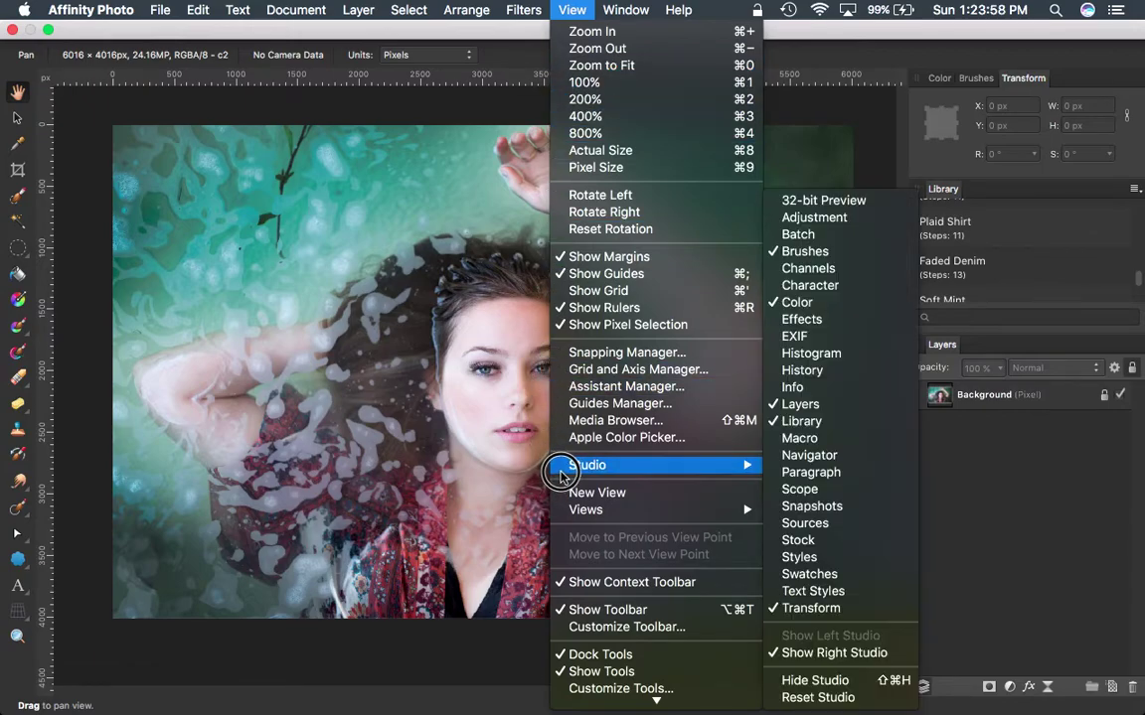
pyautogui.moveTo(586, 465)
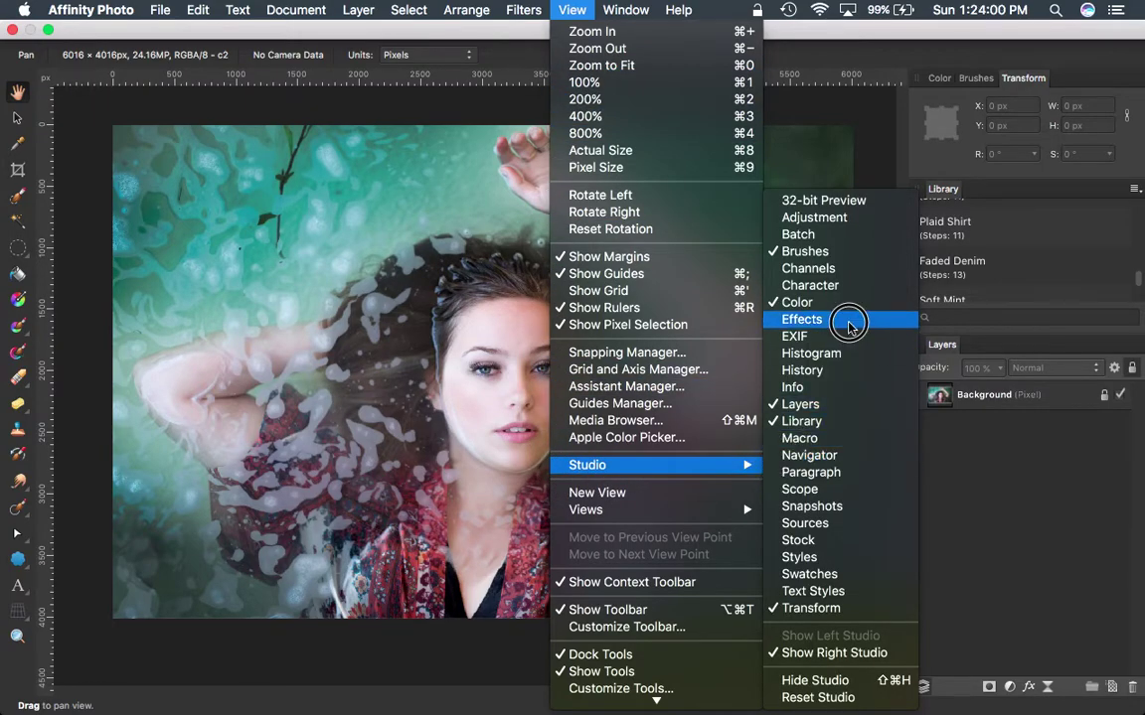
# - Dock the Effects panel as a tab beside the Layers panel
pyautogui.click(840, 319)
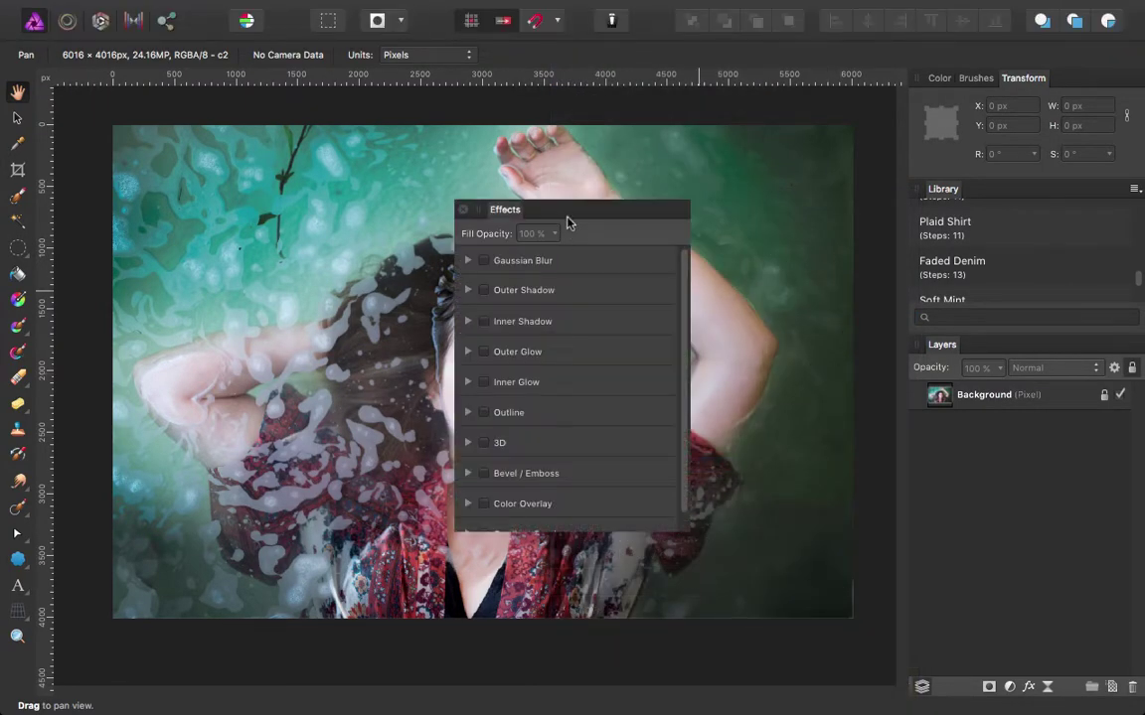
pyautogui.moveTo(567, 222); pyautogui.dragTo(1021, 331)
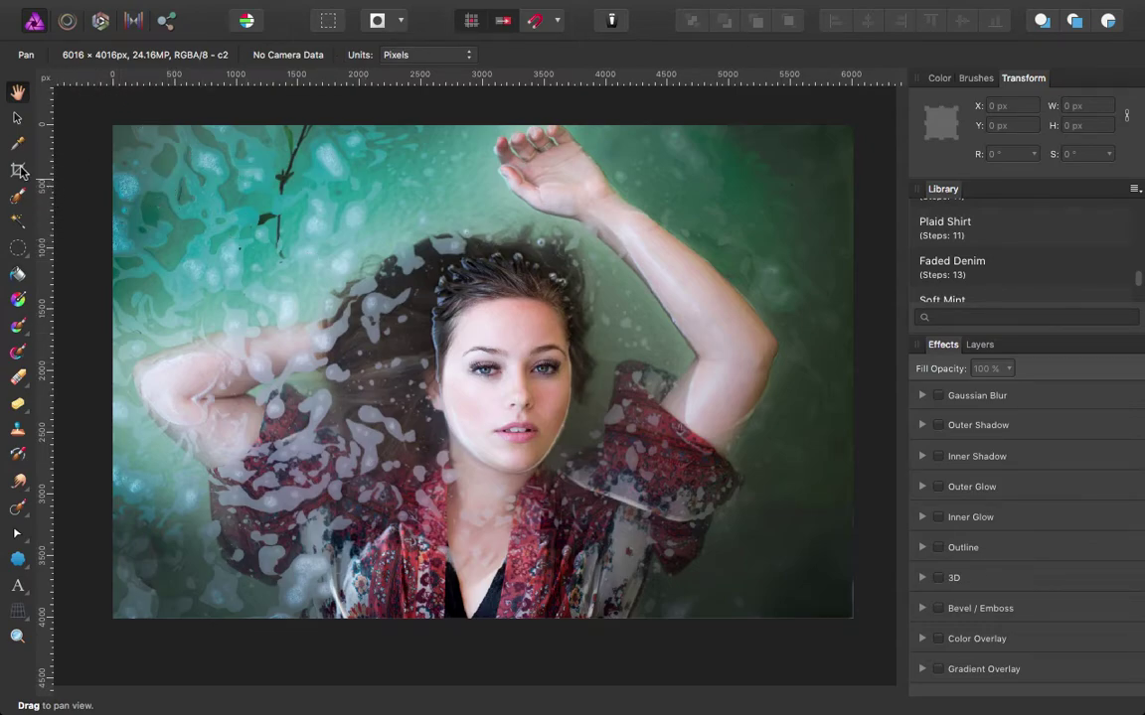
# - Step through Move, Color Picker, Crop, Selection Brush and Flood Select, ending on Rectangular Marquee
pyautogui.click(20, 118)
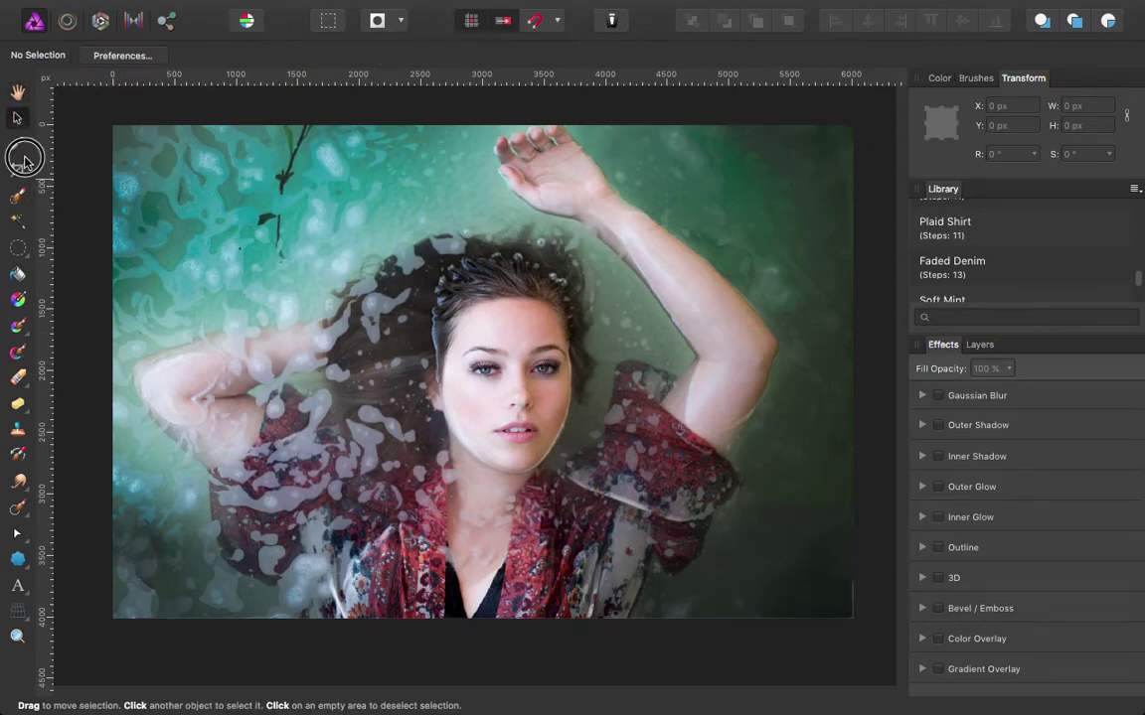
pyautogui.click(20, 144)
pyautogui.click(20, 169)
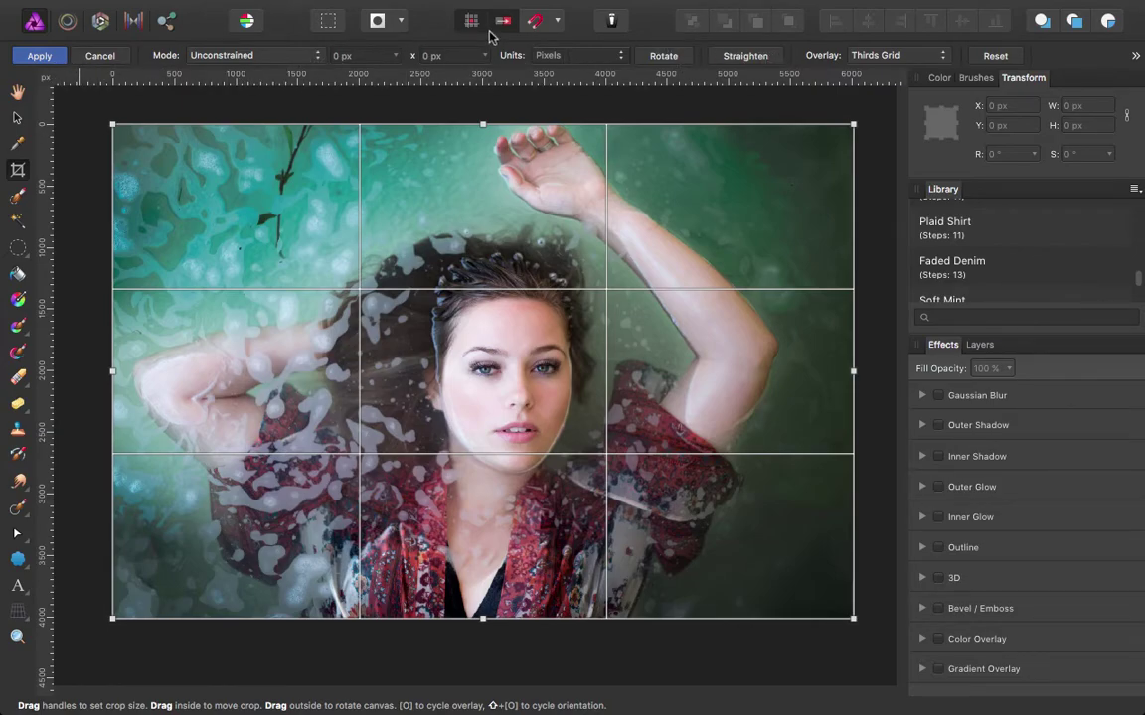
pyautogui.click(18, 196)
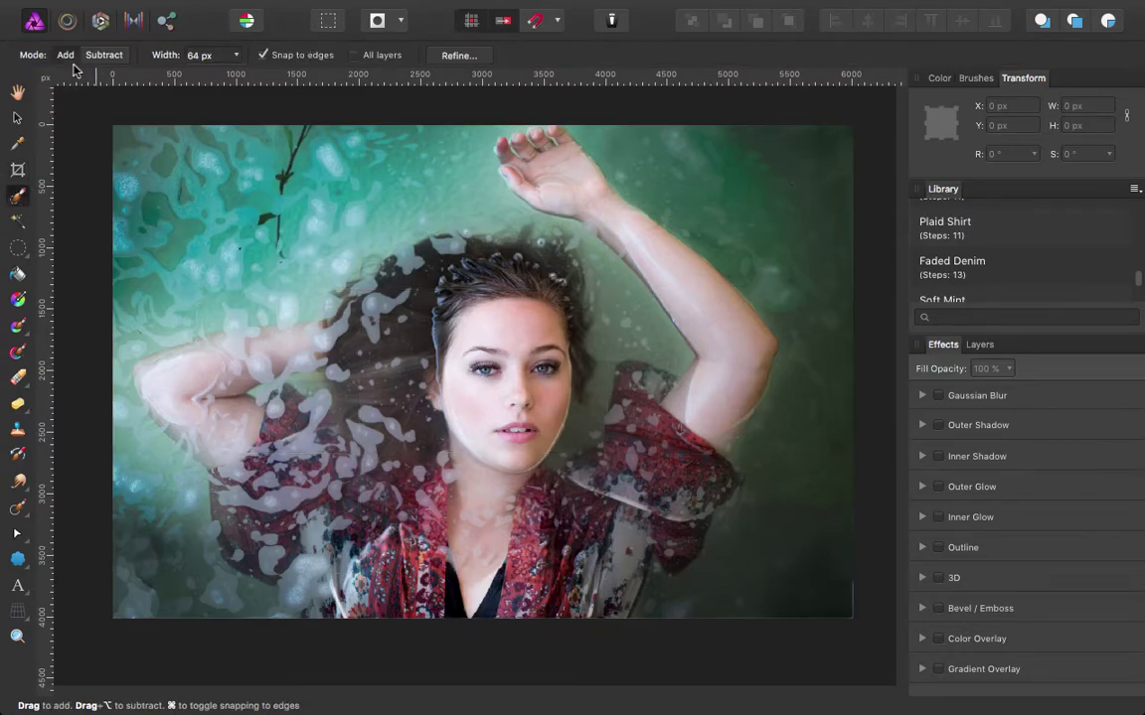
pyautogui.click(17, 224)
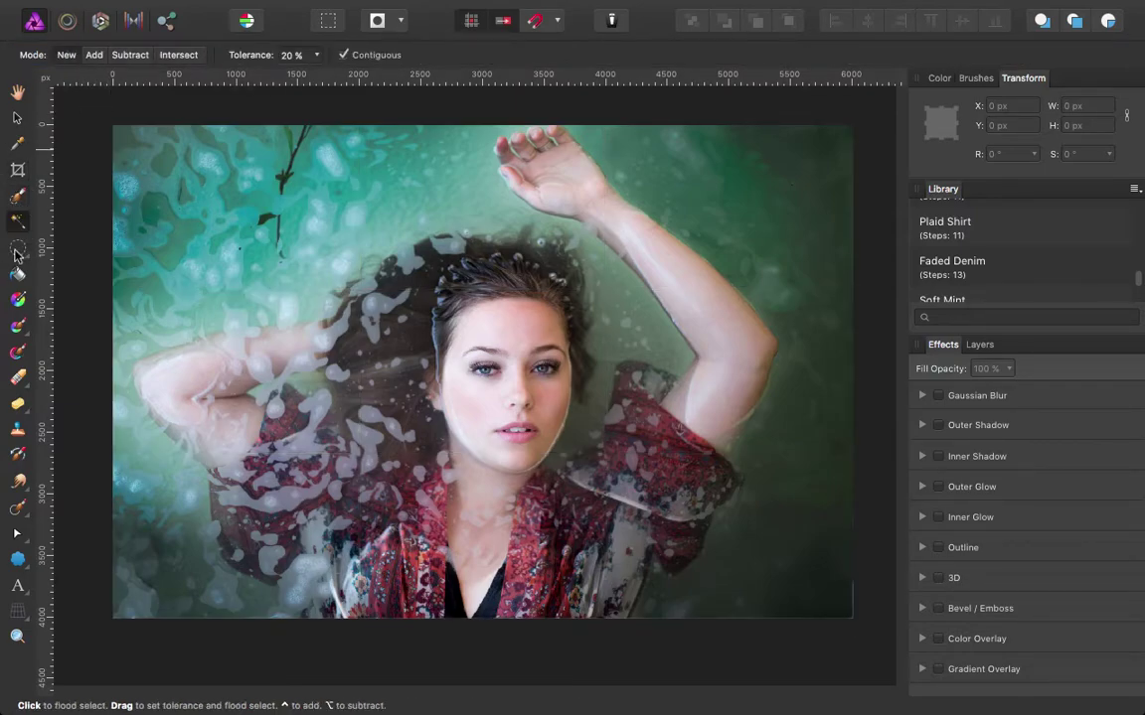
pyautogui.click(19, 250)
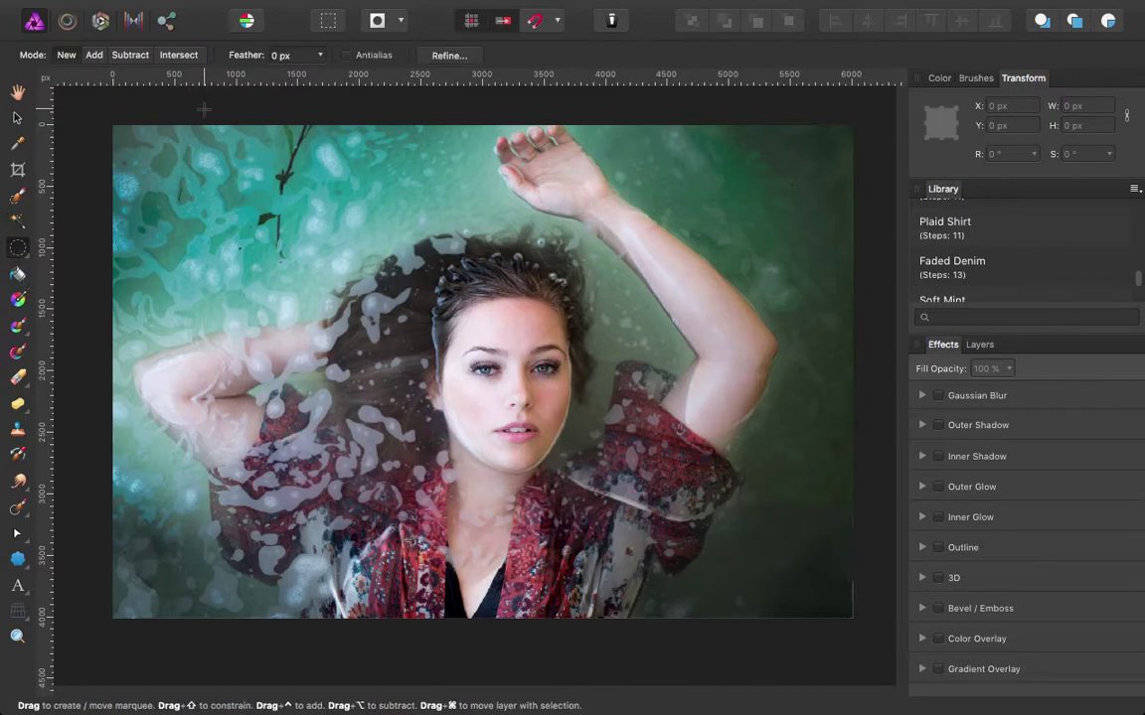